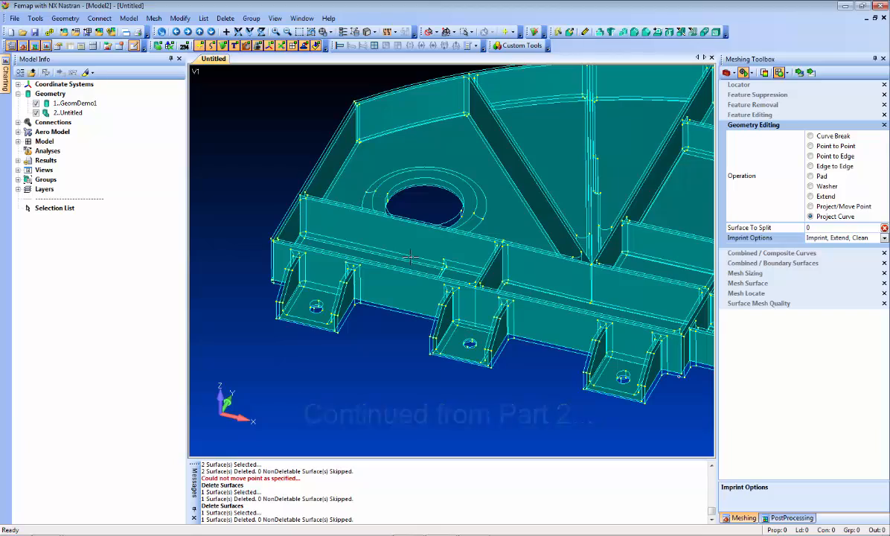
Set the Project Curve imprint option to Imprint only.
middle_drag(410, 256, 379, 283)
scroll(378, 283, up, 3)
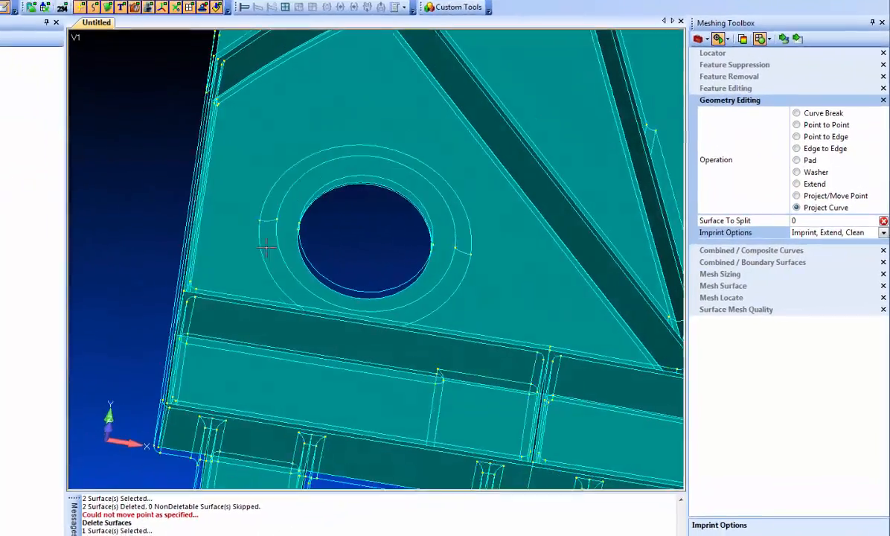
middle_drag(267, 247, 252, 252)
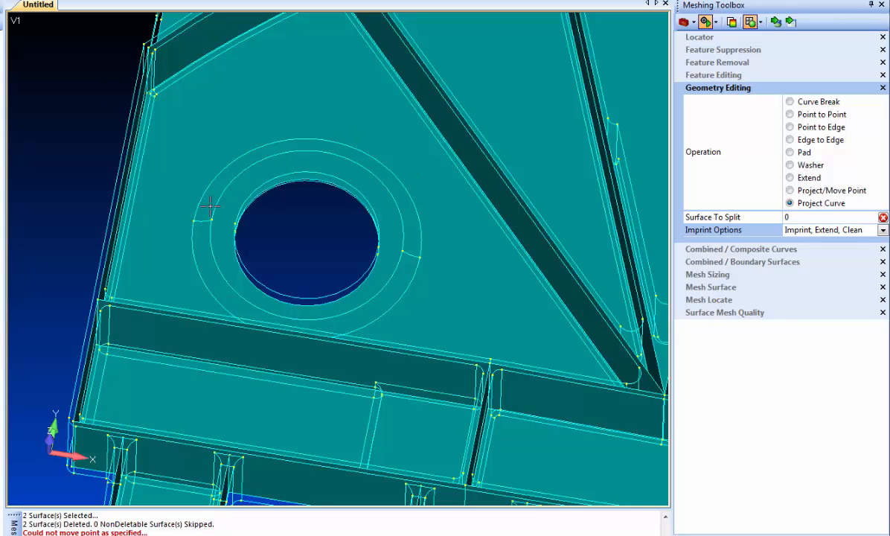
mouse_move(201, 341)
middle_down()
mouse_move(205, 350)
mouse_move(203, 333)
middle_up()
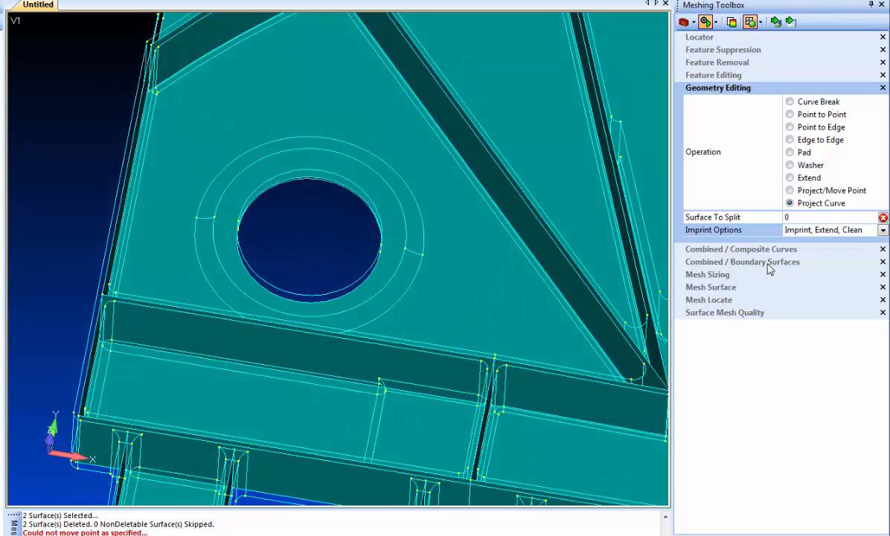
click(881, 231)
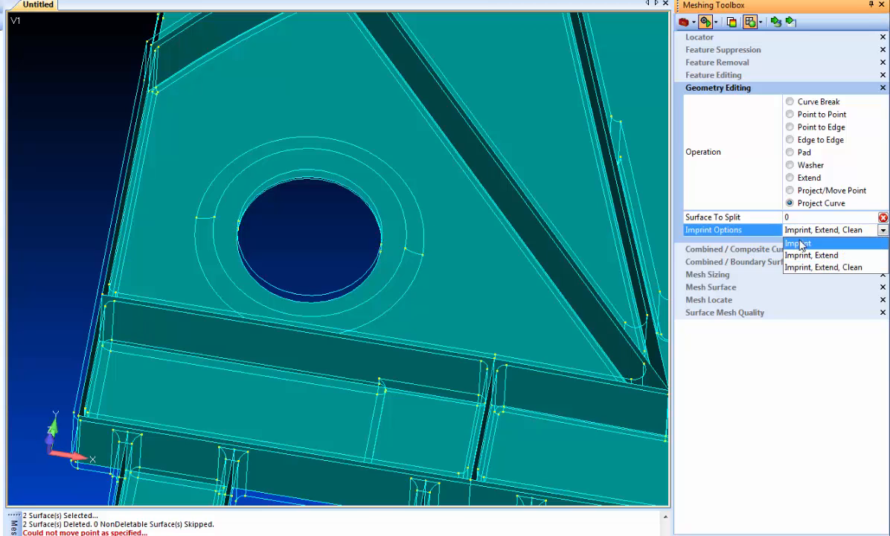
click(798, 243)
Project the arc curves of the washer ring around the hole onto the plate surface to split it.
mouse_move(427, 219)
middle_down()
mouse_move(435, 208)
mouse_move(428, 219)
middle_up()
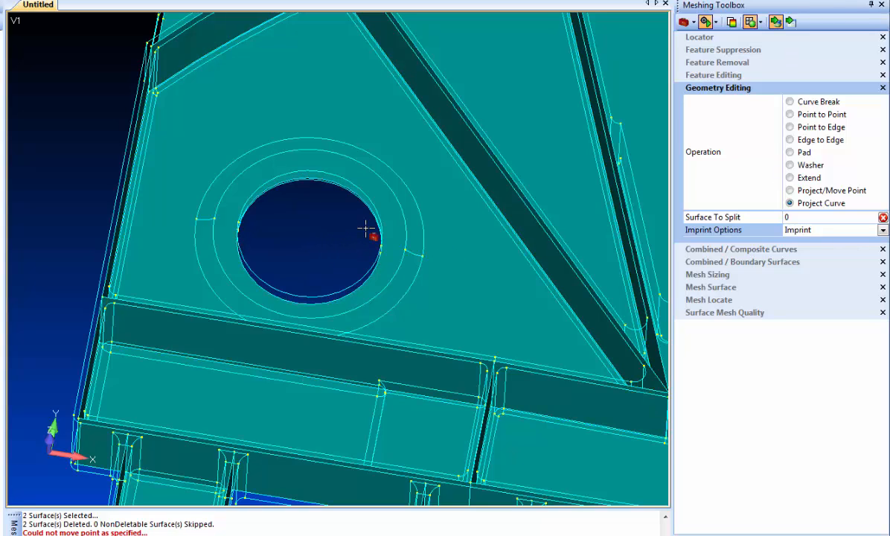
click(402, 212)
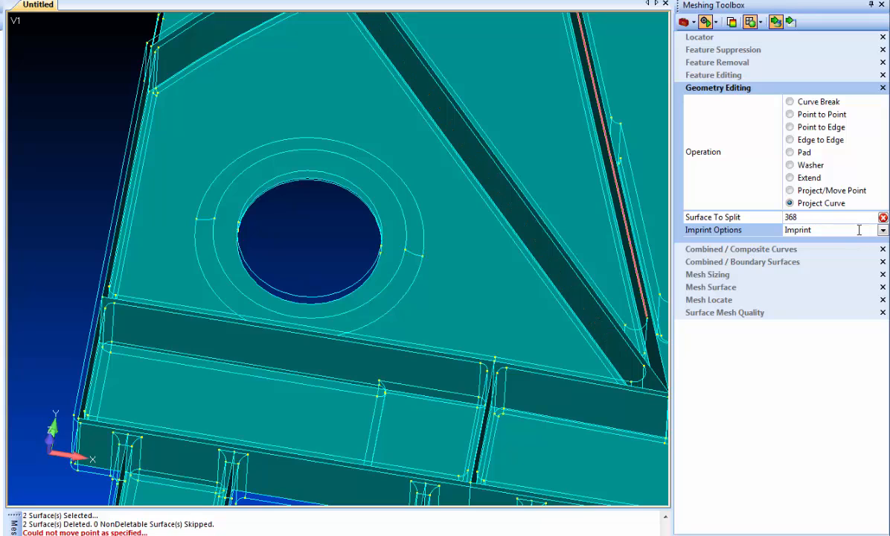
click(789, 24)
click(339, 147)
click(339, 140)
click(399, 294)
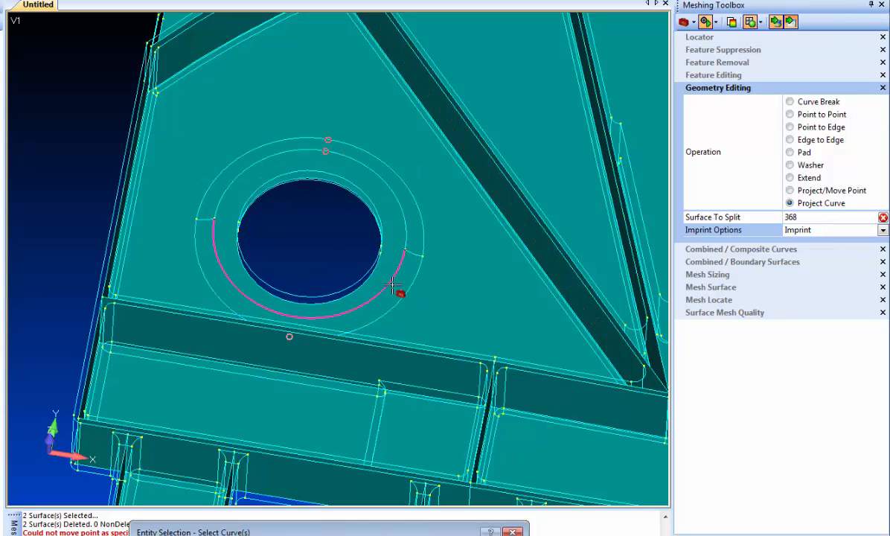
click(388, 280)
click(203, 220)
key(Return)
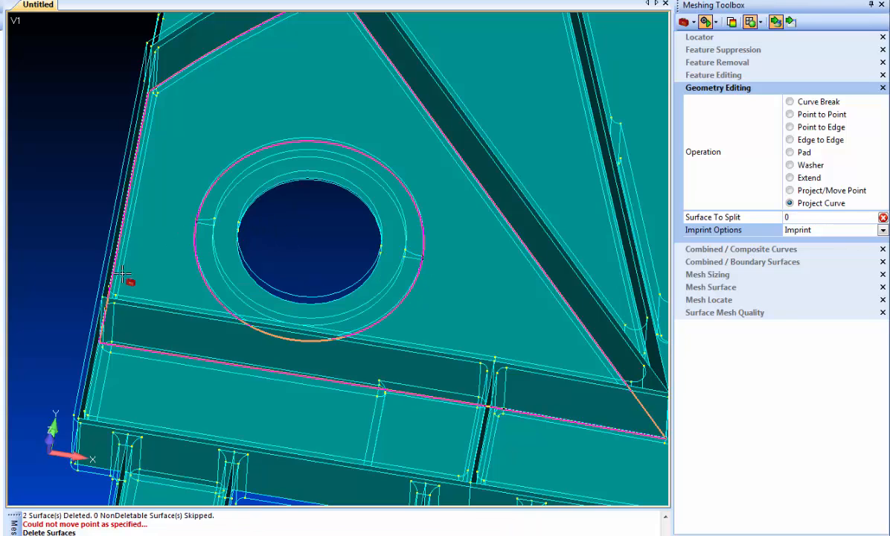
Use Point to Point to merge the small points beside the washer ring on both sides of the hole.
middle_drag(53, 213, 43, 195)
scroll(208, 201, up, 3)
ctrl+middle_drag(216, 173, 349, 246)
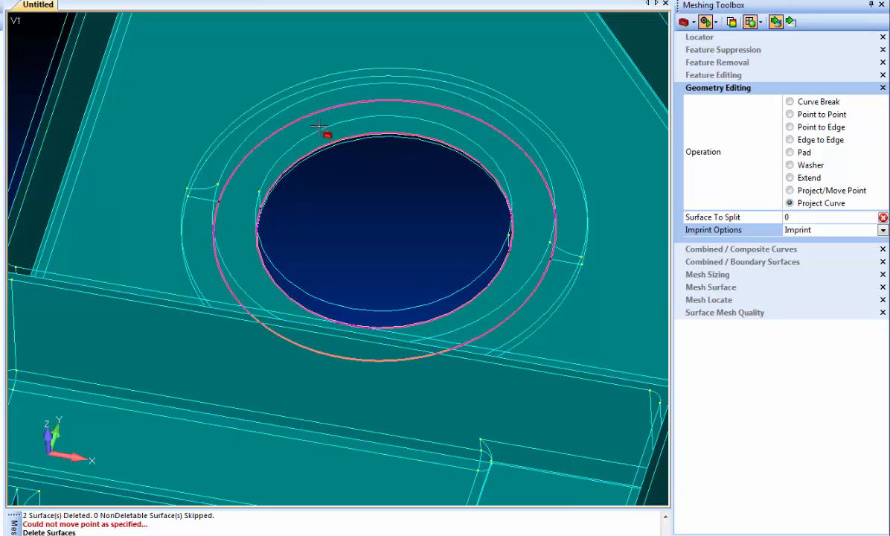
click(803, 114)
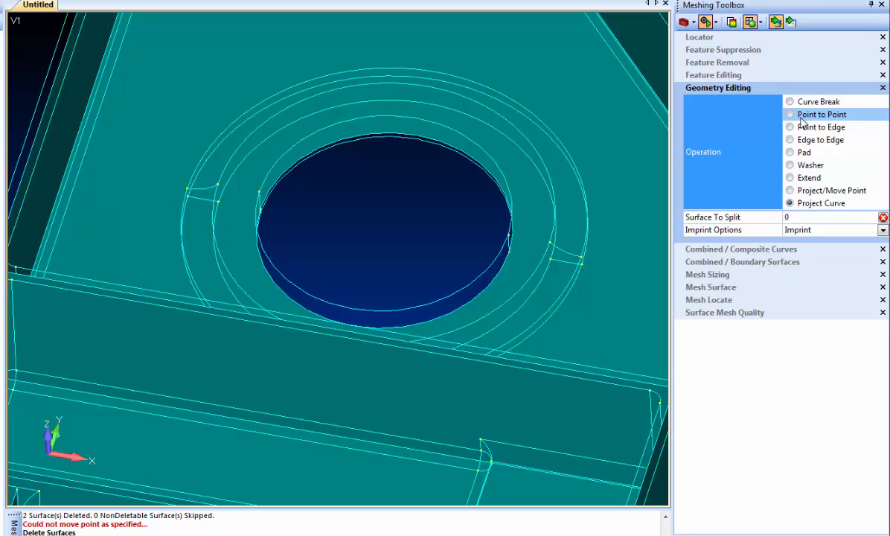
click(551, 260)
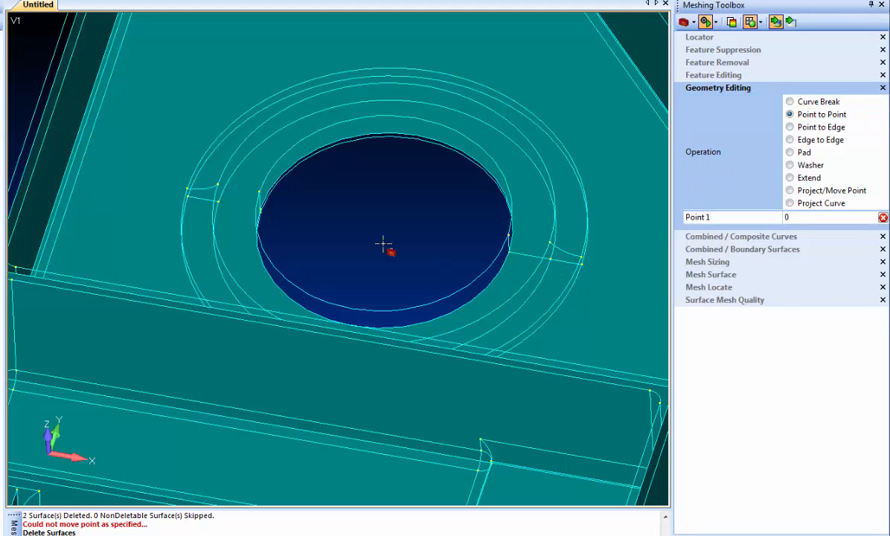
click(221, 202)
Return to Project Curve and set the imprint option back to Imprint, Extend, Clean.
scroll(212, 296, down, 2)
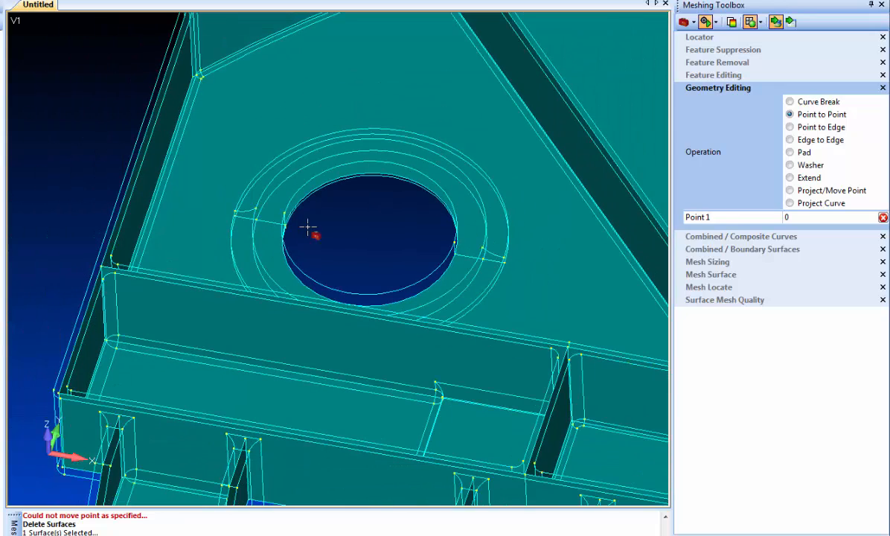
scroll(421, 352, down, 2)
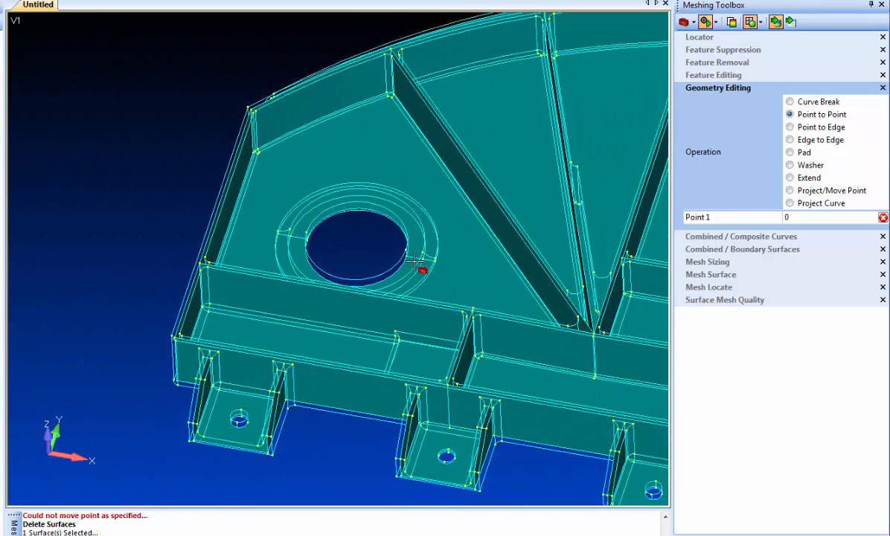
click(810, 203)
middle_drag(387, 232, 349, 261)
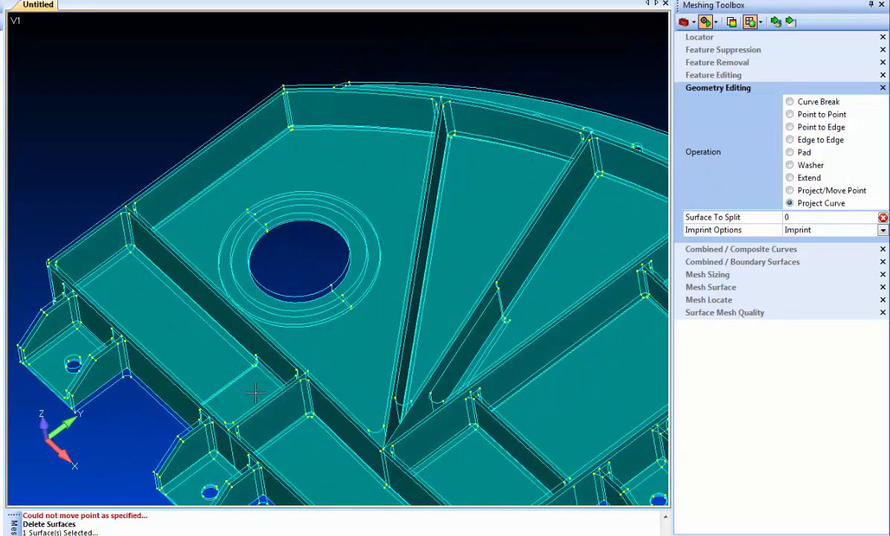
middle_drag(220, 409, 368, 318)
middle_drag(383, 279, 323, 241)
click(882, 229)
click(882, 230)
click(822, 266)
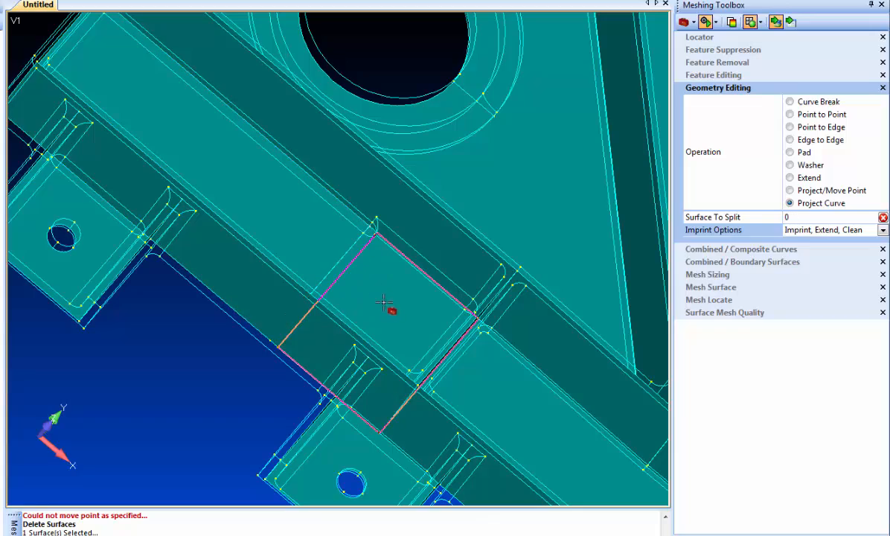
Examine the ribs and lower flanges of the part for remaining geometry issues.
scroll(384, 302, down, 5)
middle_drag(505, 365, 366, 315)
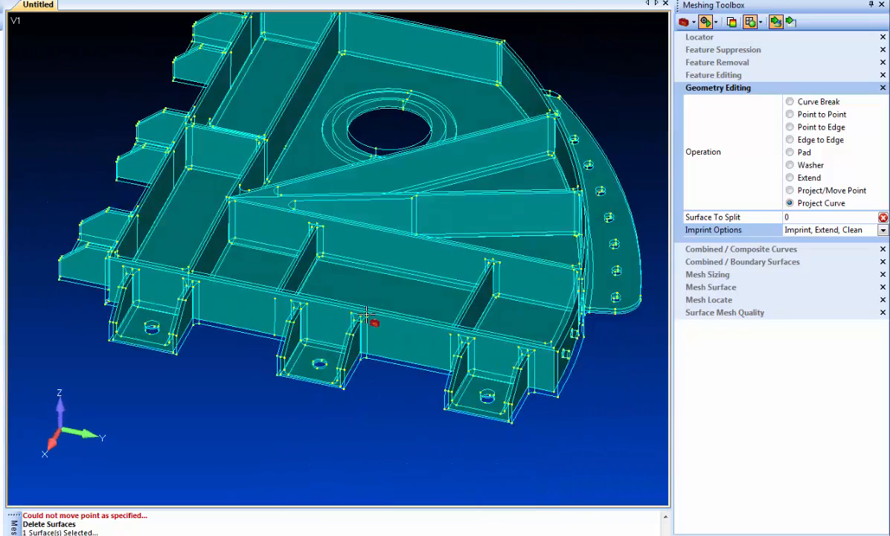
scroll(367, 316, up, 8)
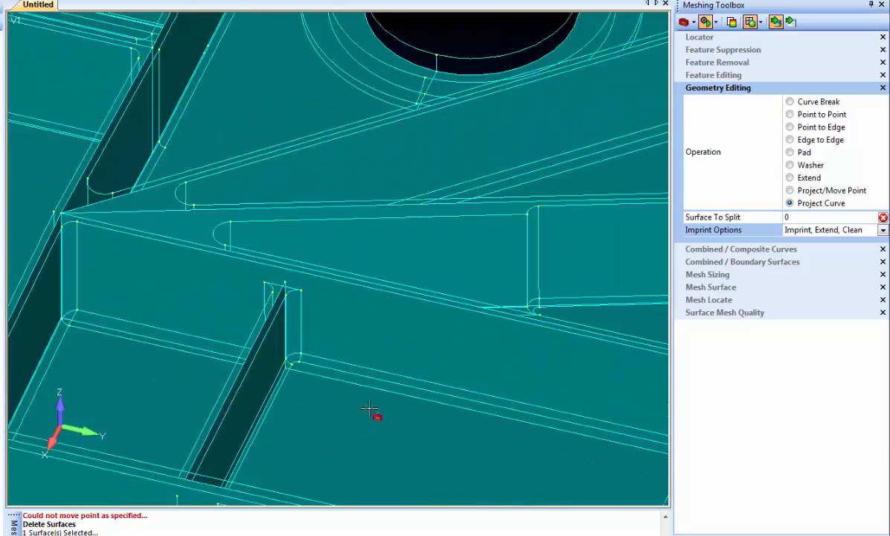
ctrl+middle_drag(416, 390, 262, 366)
scroll(465, 309, down, 4)
click(399, 248)
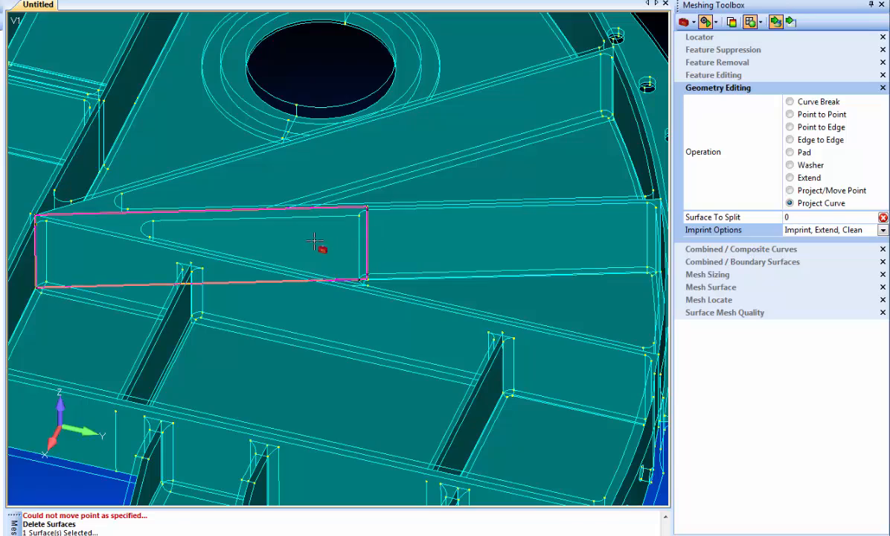
scroll(223, 328, down, 5)
middle_drag(213, 312, 302, 351)
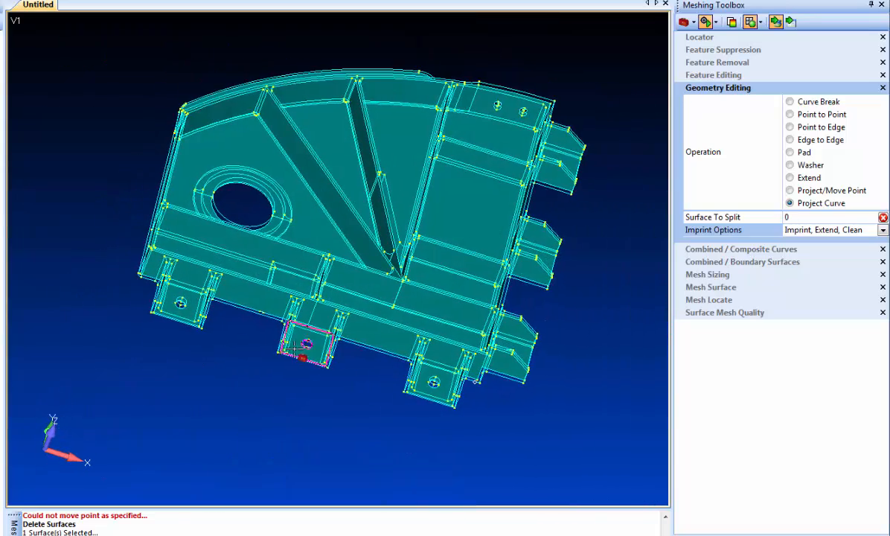
Apply automatic mesh sizing to the solid's curves.
mouse_move(55, 183)
middle_down()
mouse_move(79, 184)
mouse_move(59, 264)
mouse_move(42, 245)
mouse_move(48, 208)
mouse_move(113, 177)
mouse_move(168, 184)
mouse_move(101, 210)
mouse_move(73, 186)
mouse_move(74, 163)
mouse_move(79, 241)
mouse_move(84, 171)
mouse_move(83, 202)
mouse_move(68, 176)
middle_up()
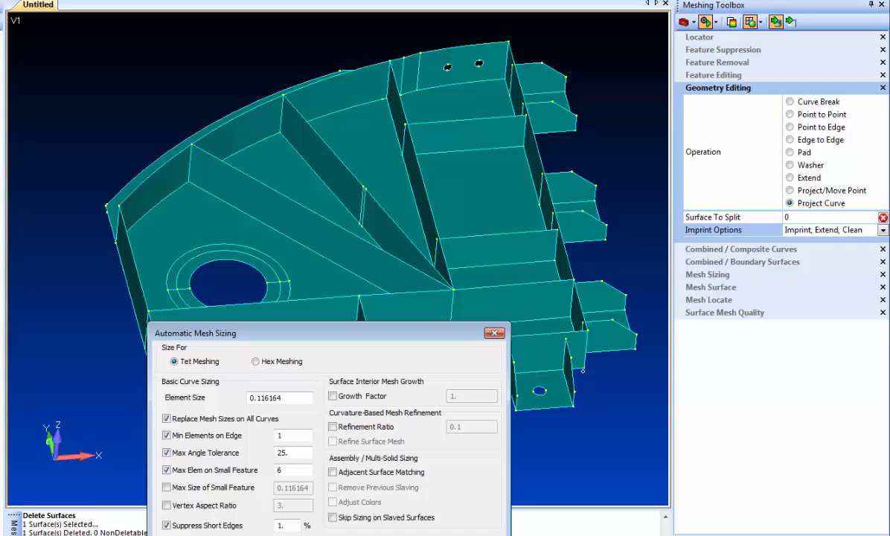
drag(290, 399, 192, 388)
key(Return)
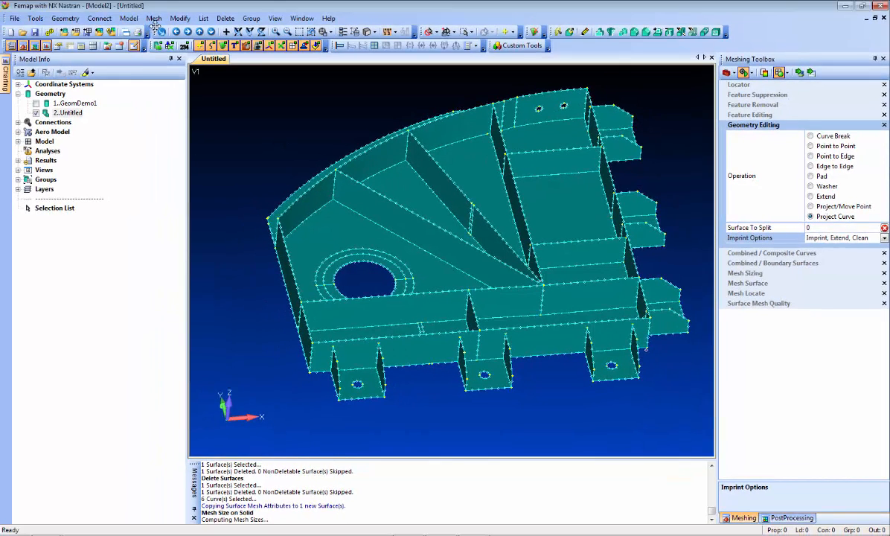
Start automeshing and select all surfaces of the solid.
click(154, 20)
mouse_move(181, 55)
click(281, 83)
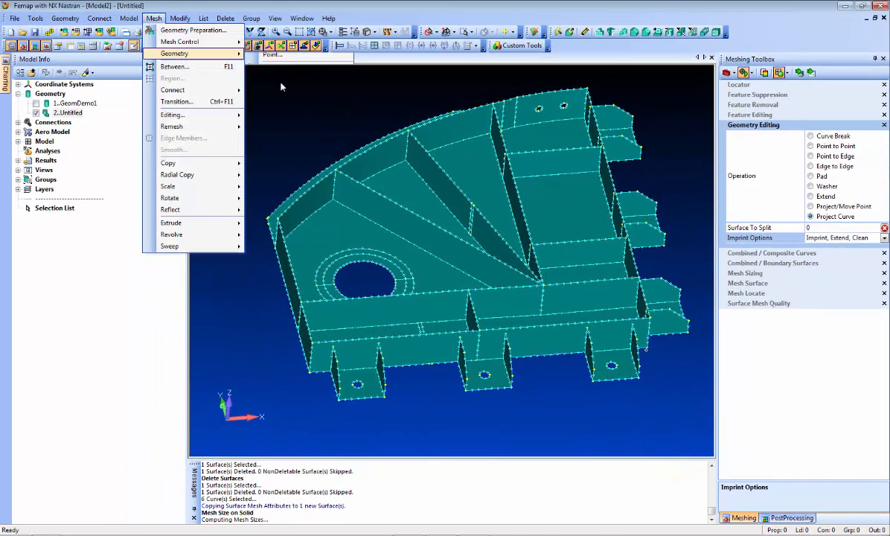
click(533, 520)
click(540, 520)
click(508, 298)
key(Return)
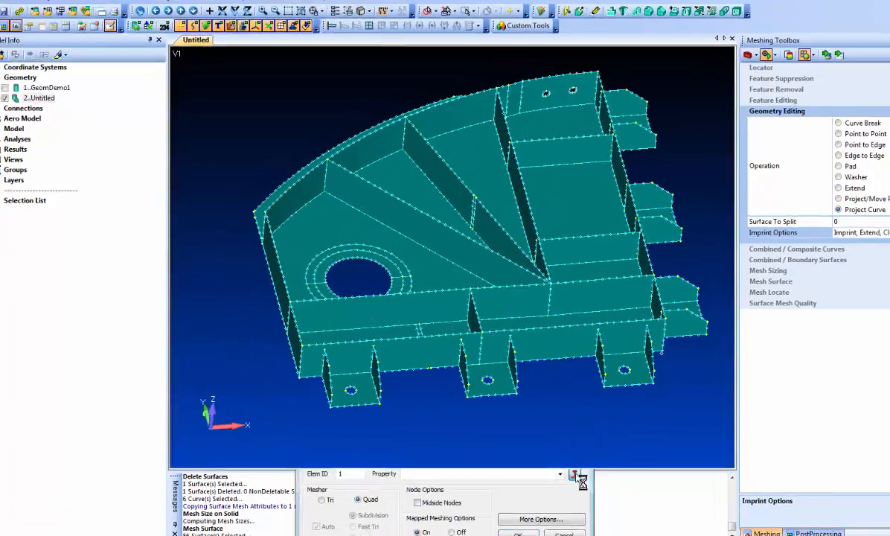
Create a 0.1-thick plate property with library material 7050-T651 Al Plate and mesh the surfaces with it.
click(564, 462)
click(415, 237)
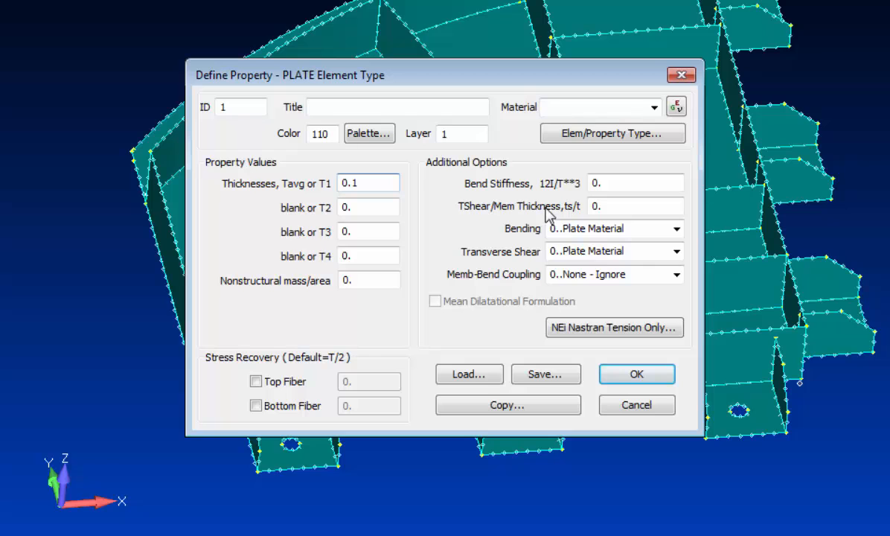
click(610, 375)
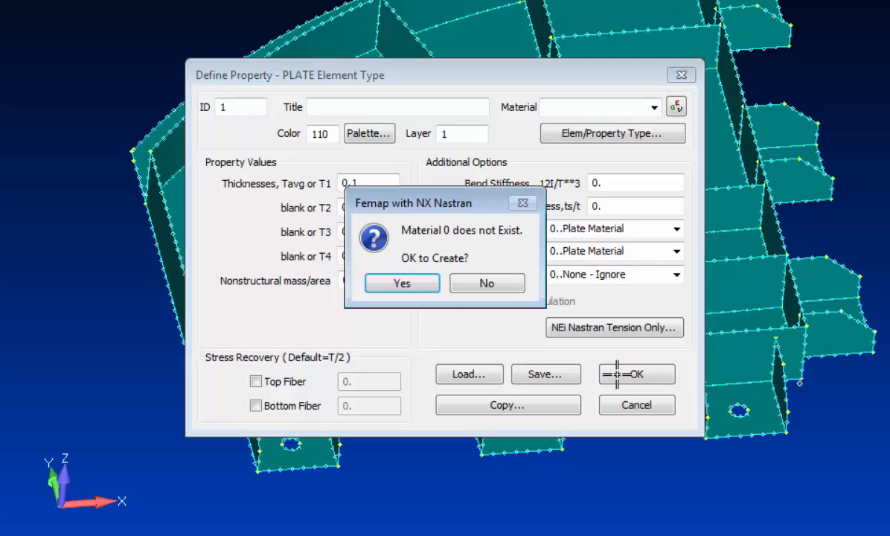
key(Return)
key(alt+d)
key(Down)
key(Down)
key(Down)
key(Down)
key(Down)
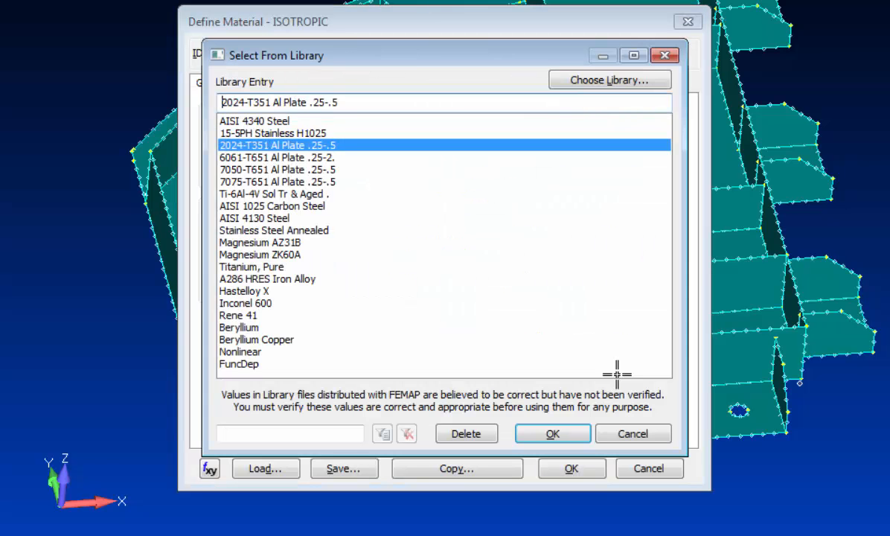
key(Return)
key(Return)
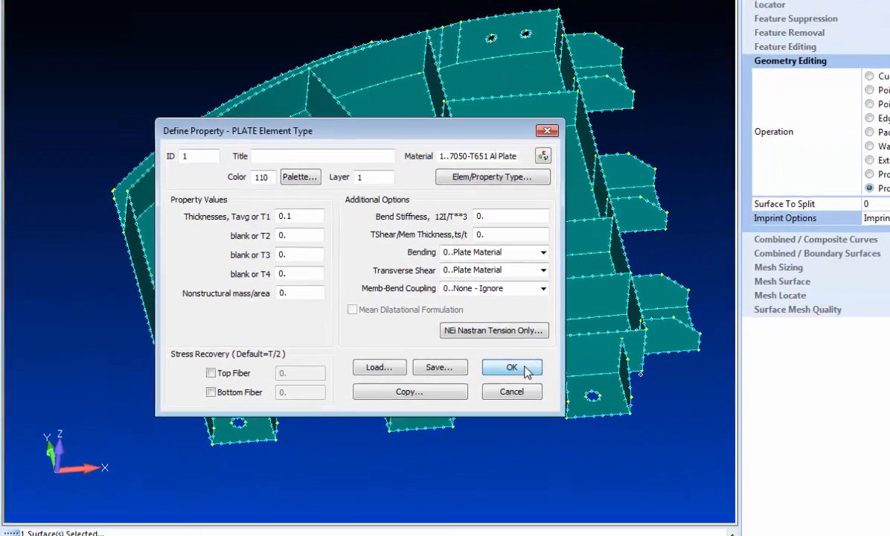
click(636, 374)
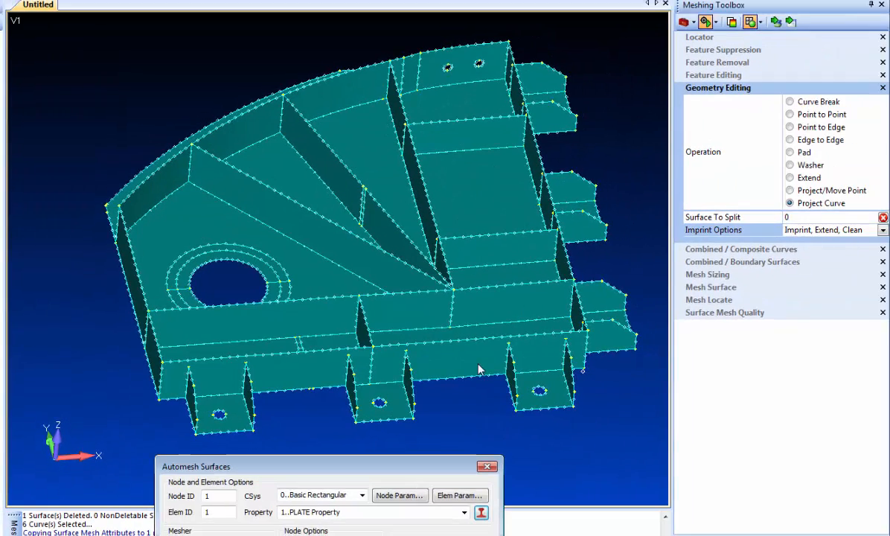
key(Return)
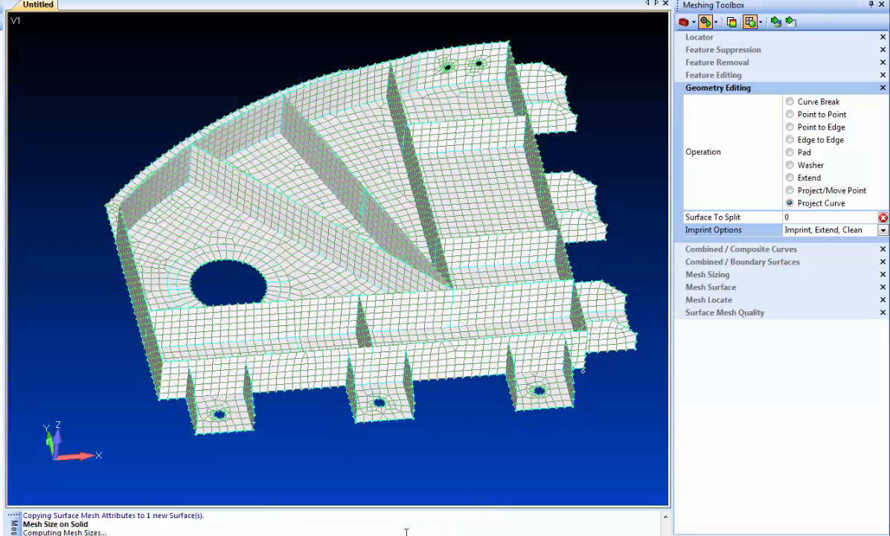
Enable Add Surface Mesh Point in Feature Removal and remove the bolt-hole loop in the middle lower flange.
middle_drag(244, 368, 257, 175)
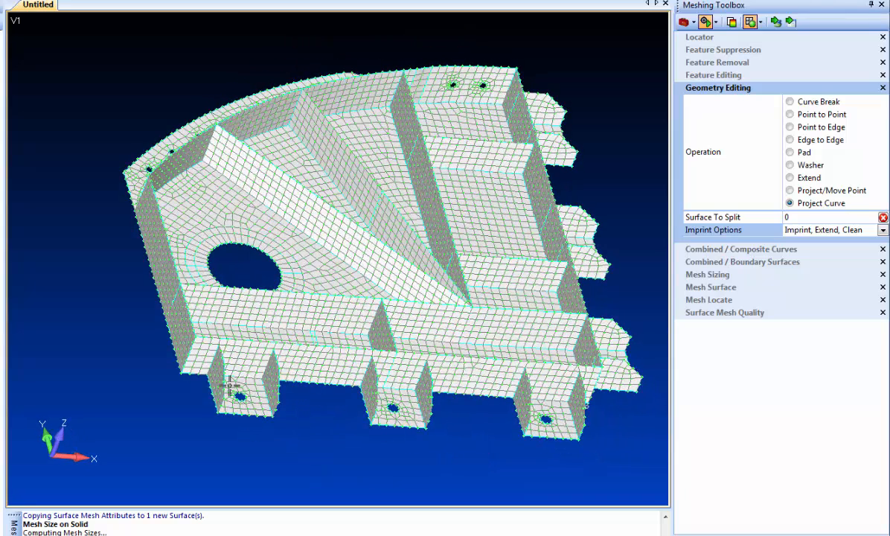
click(717, 50)
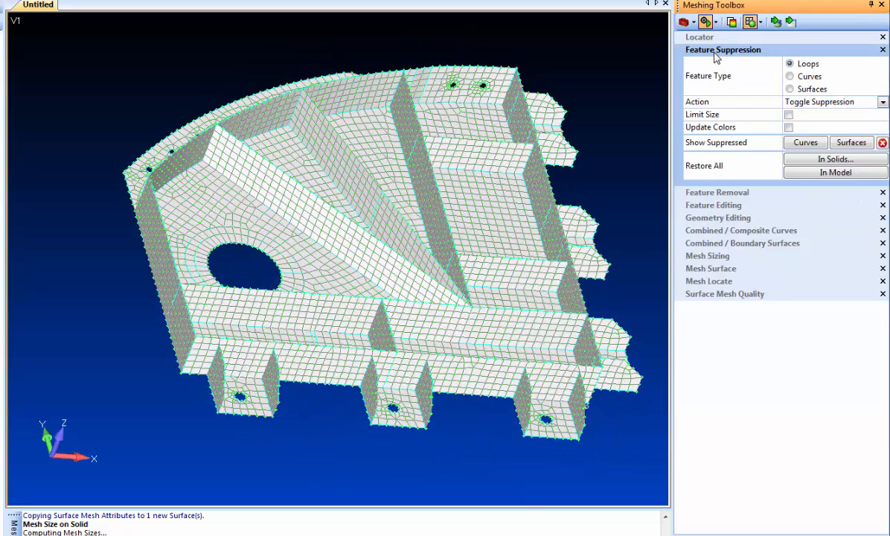
click(702, 192)
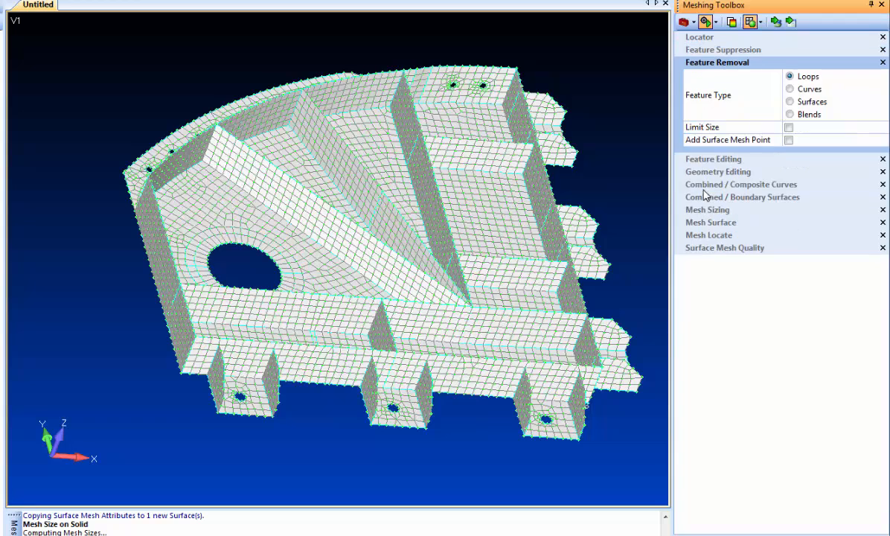
click(790, 141)
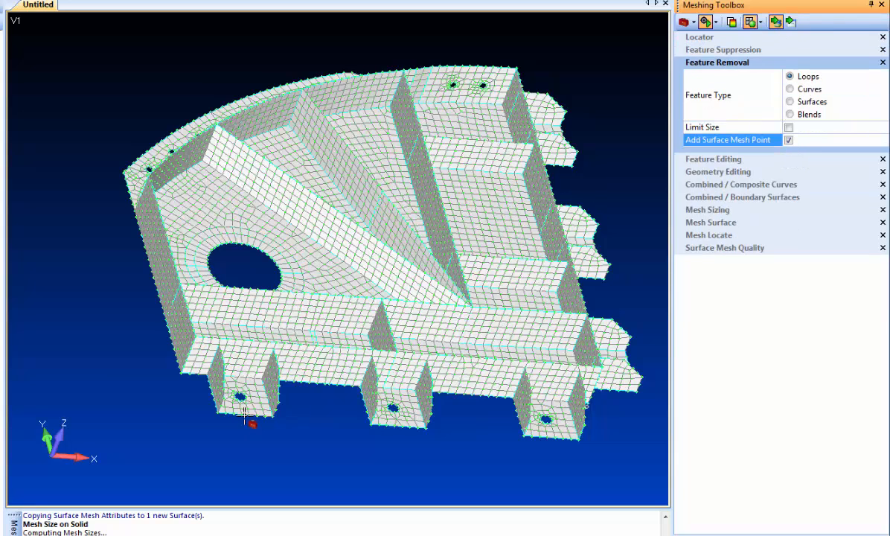
click(391, 415)
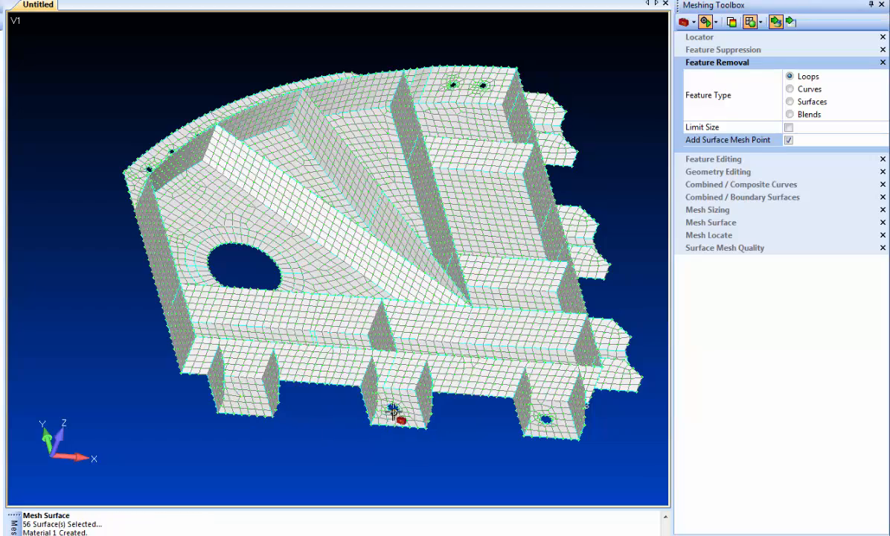
Remove more small hole loops on the lower flanges with Feature Removal.
click(541, 432)
middle_drag(542, 431, 387, 298)
click(385, 297)
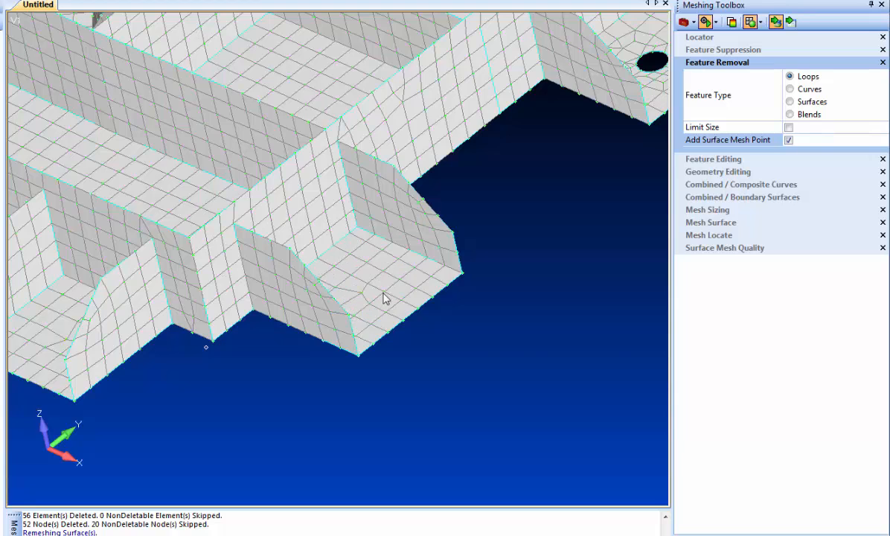
middle_drag(547, 316, 320, 433)
click(438, 191)
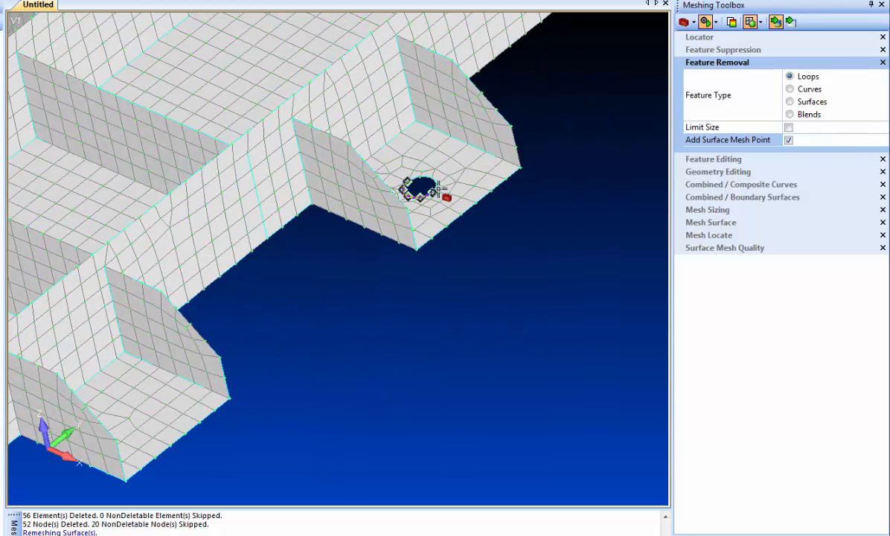
middle_drag(524, 192, 456, 183)
click(438, 122)
Remove the row of small hole loops along the flange edges.
scroll(487, 229, down, 5)
middle_drag(490, 234, 403, 295)
scroll(402, 295, up, 5)
click(226, 322)
click(296, 313)
click(351, 292)
click(403, 267)
click(454, 243)
click(500, 215)
click(540, 185)
click(579, 154)
middle_drag(265, 414, 388, 393)
scroll(323, 400, up, 3)
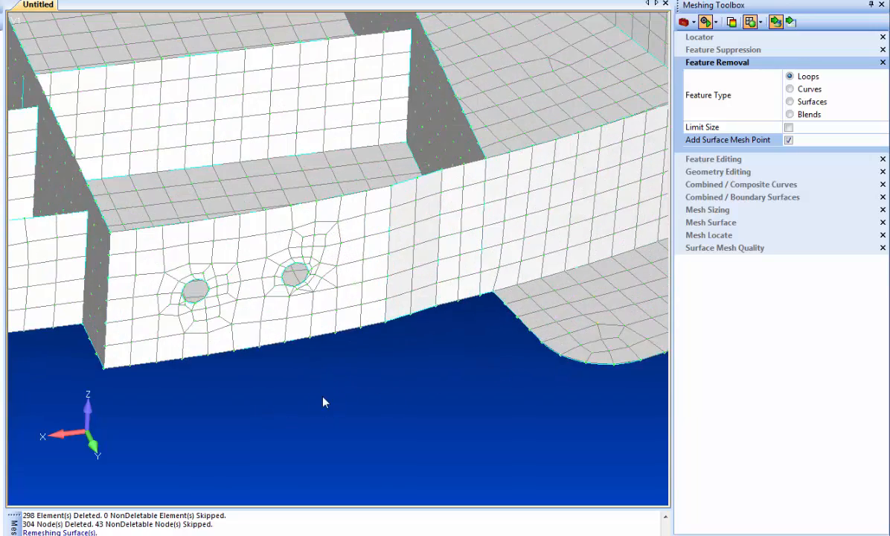
Pad both bolt holes on the upper wall with Geometry Editing's Pad operation and Add Washer enabled.
middle_drag(272, 429, 344, 407)
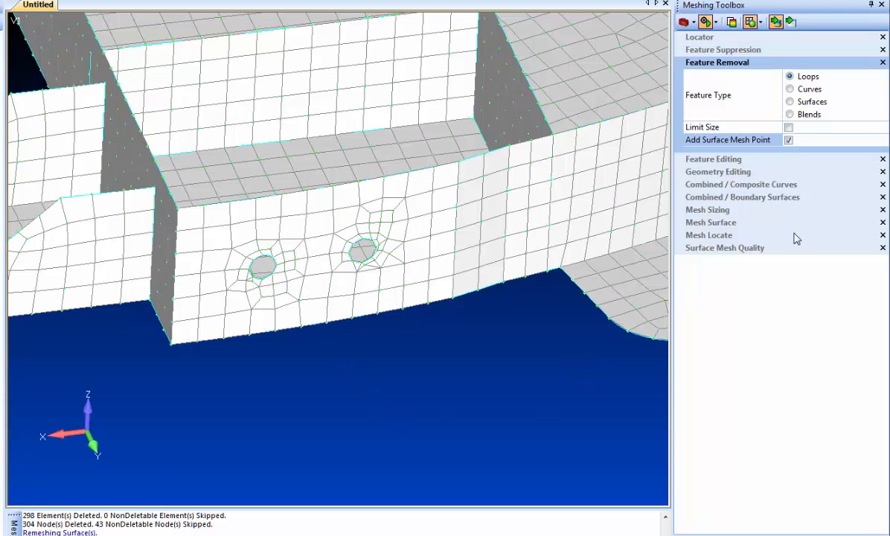
click(727, 173)
click(790, 153)
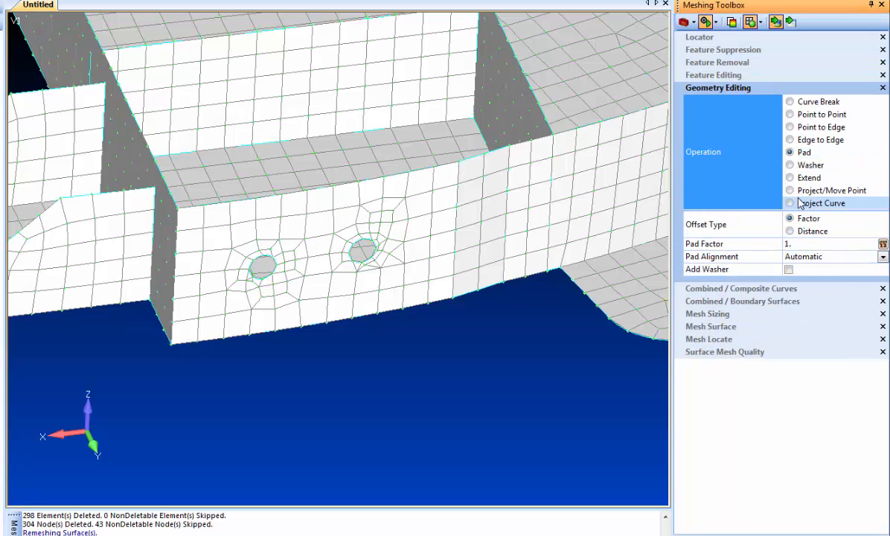
click(789, 269)
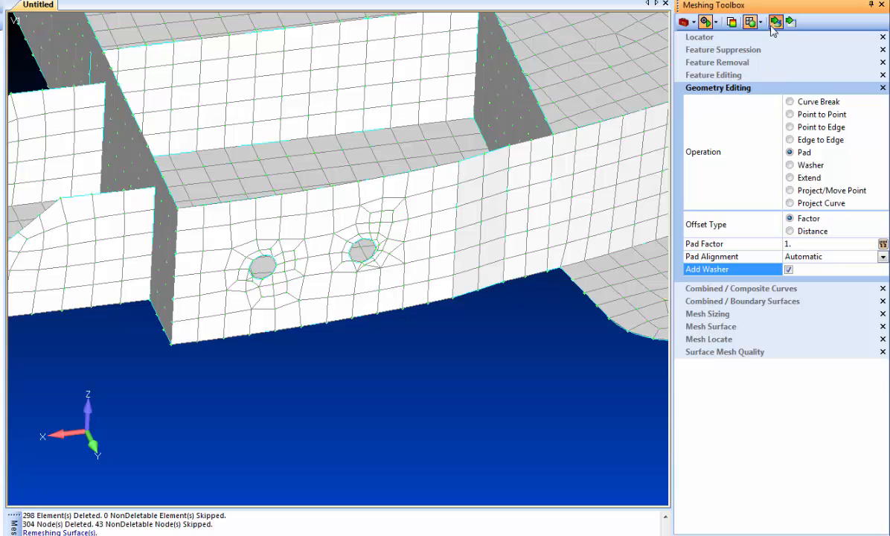
click(353, 252)
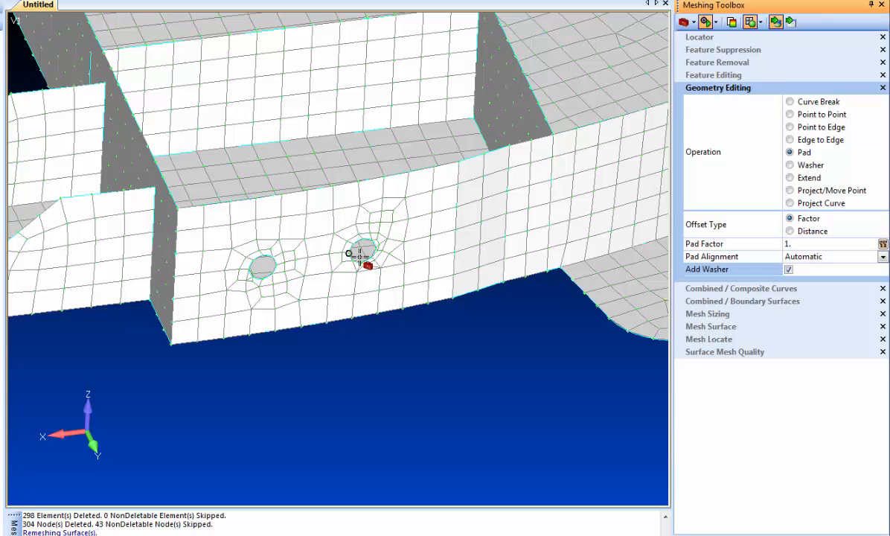
click(280, 274)
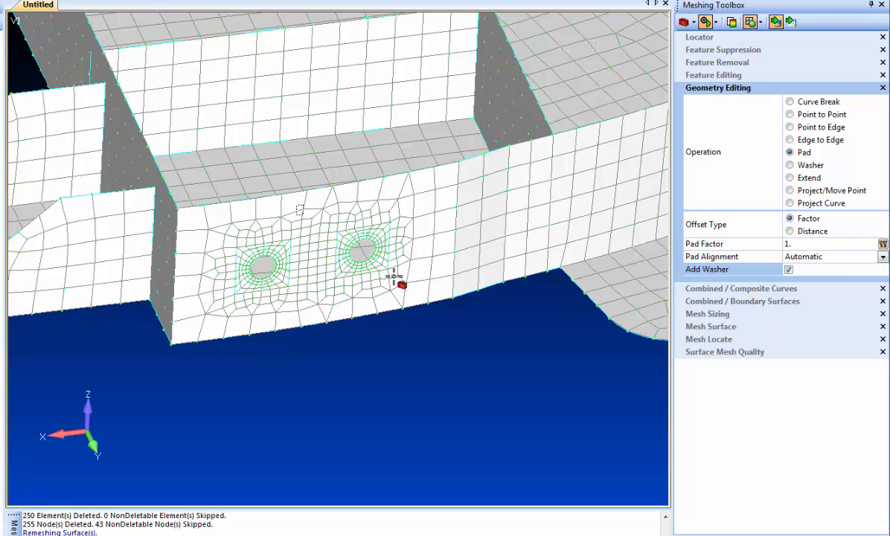
Split the wall surface with Point to Edge from three pad corner points to the adjacent edges.
scroll(417, 295, up, 5)
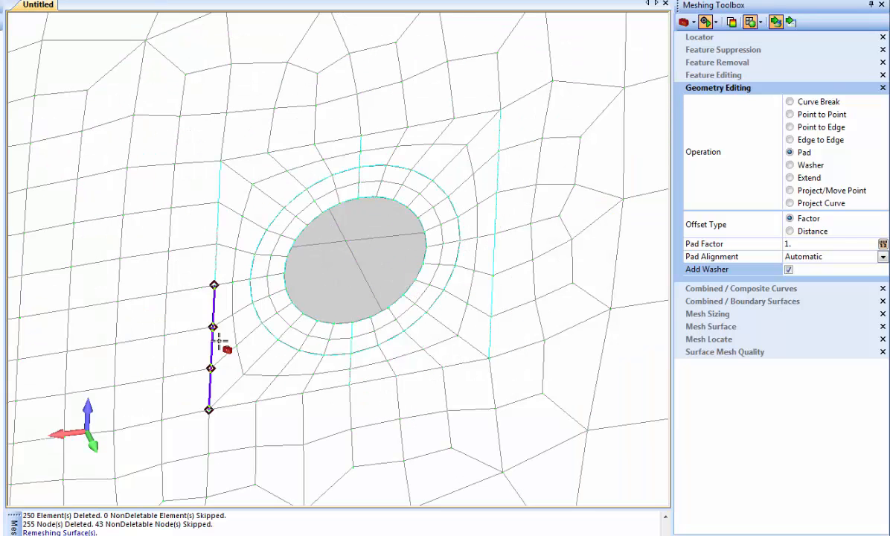
scroll(419, 383, down, 5)
ctrl+drag(286, 201, 216, 170)
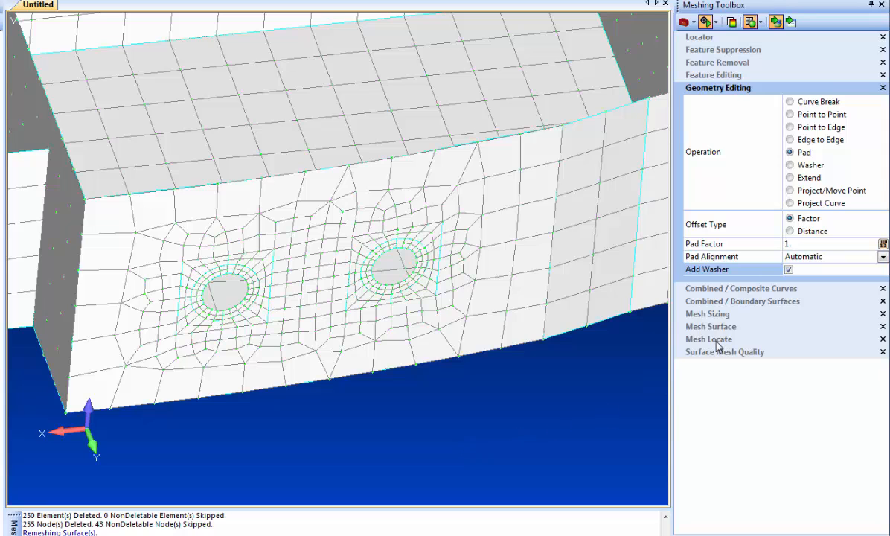
click(811, 128)
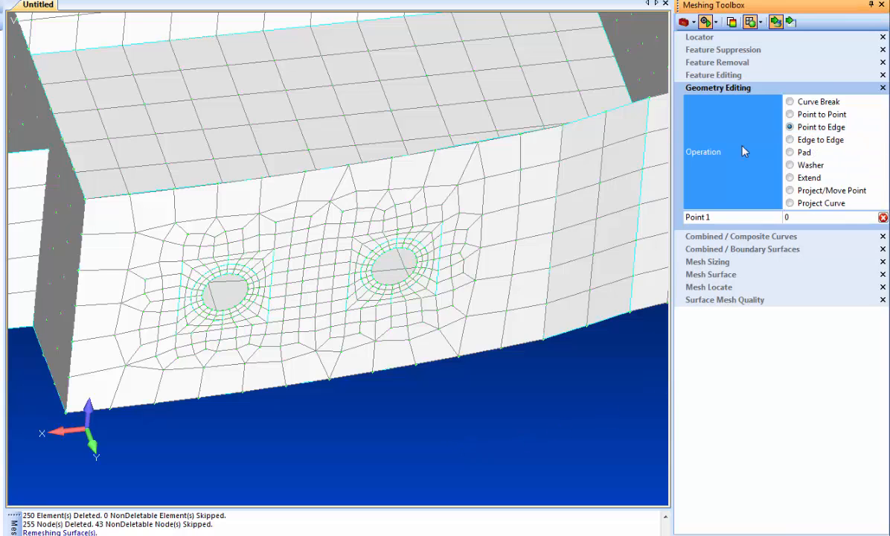
click(181, 261)
click(181, 194)
click(237, 254)
click(229, 186)
click(257, 234)
click(253, 176)
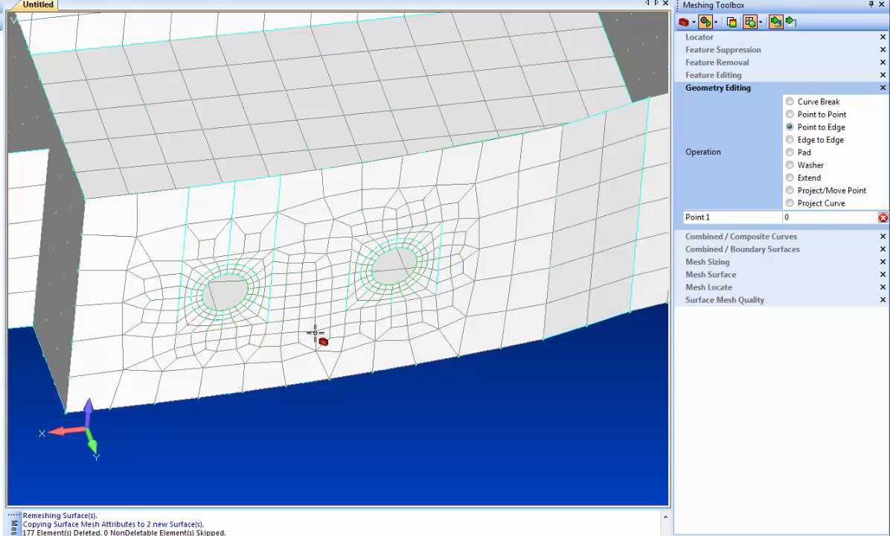
middle_drag(315, 334, 319, 324)
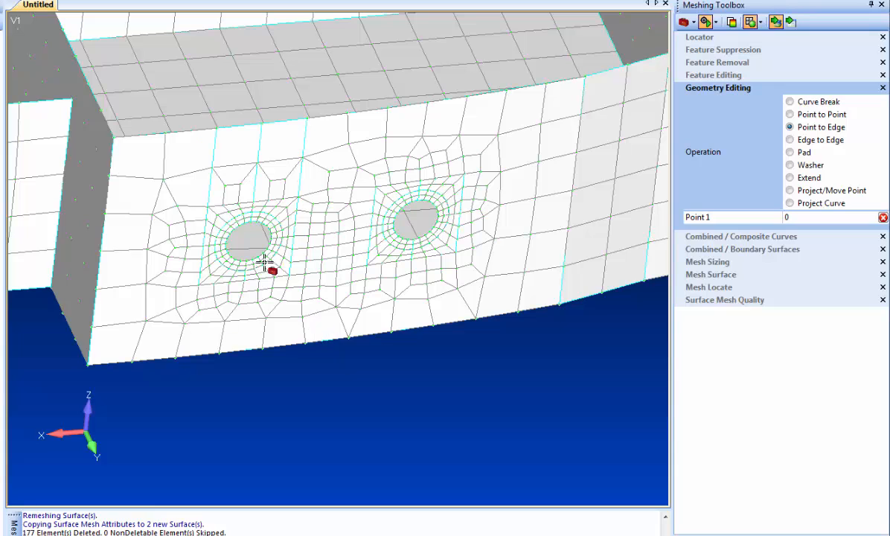
Increase the element count by one on several short curves around the padded holes with Mesh Sizing.
click(717, 262)
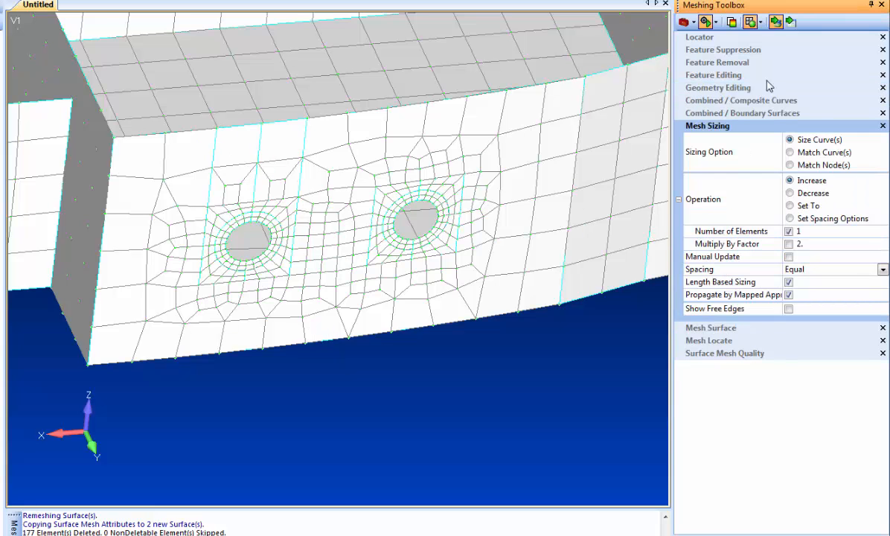
click(287, 133)
click(300, 181)
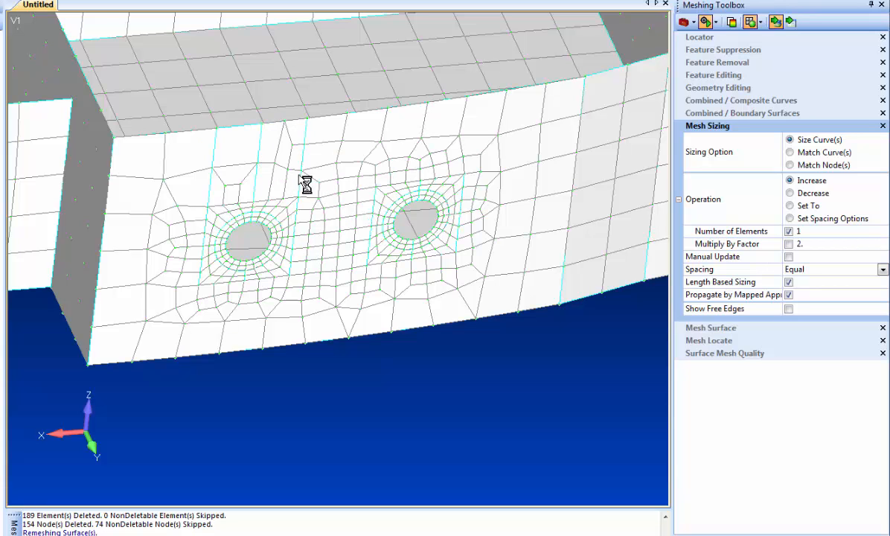
click(253, 183)
click(286, 134)
click(233, 128)
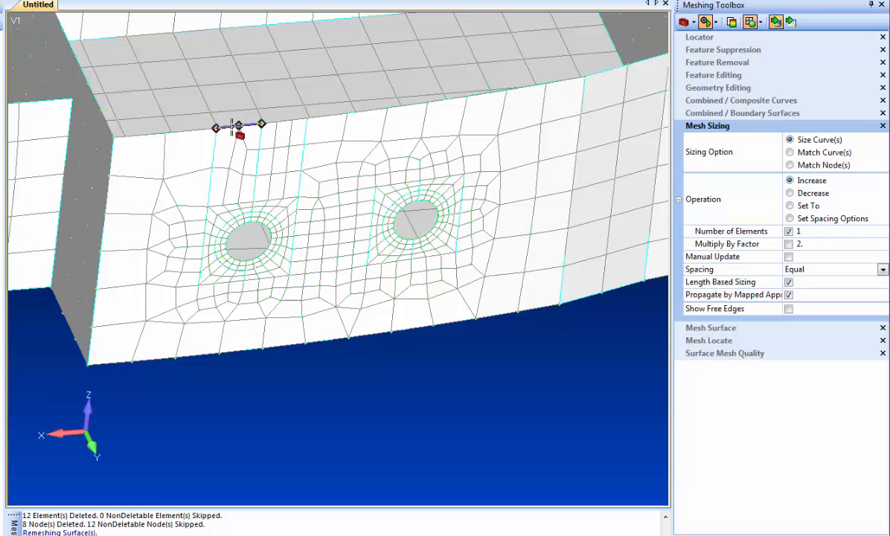
click(232, 127)
click(213, 186)
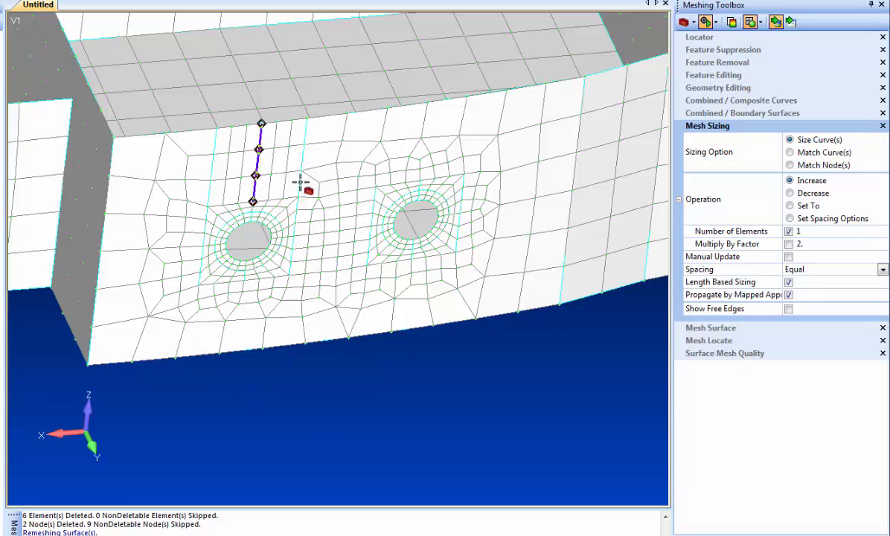
scroll(391, 399, down, 14)
scroll(185, 371, down, 1)
middle_drag(185, 371, 626, 350)
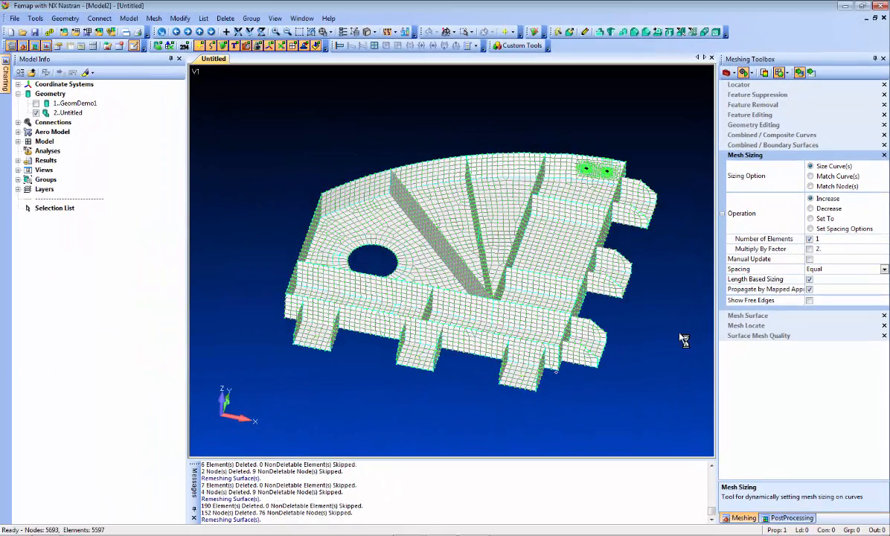
Update the midsurface thickness and offset for all surfaces of the model.
click(179, 18)
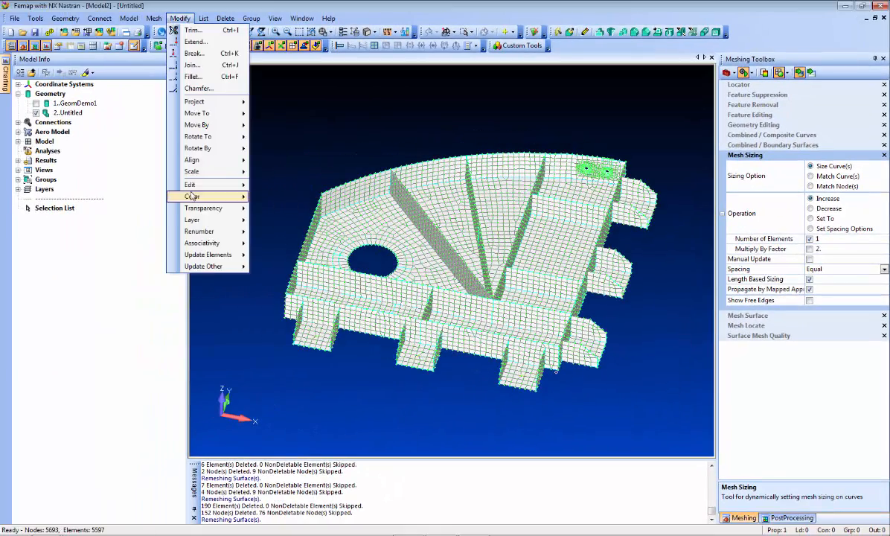
mouse_move(208, 256)
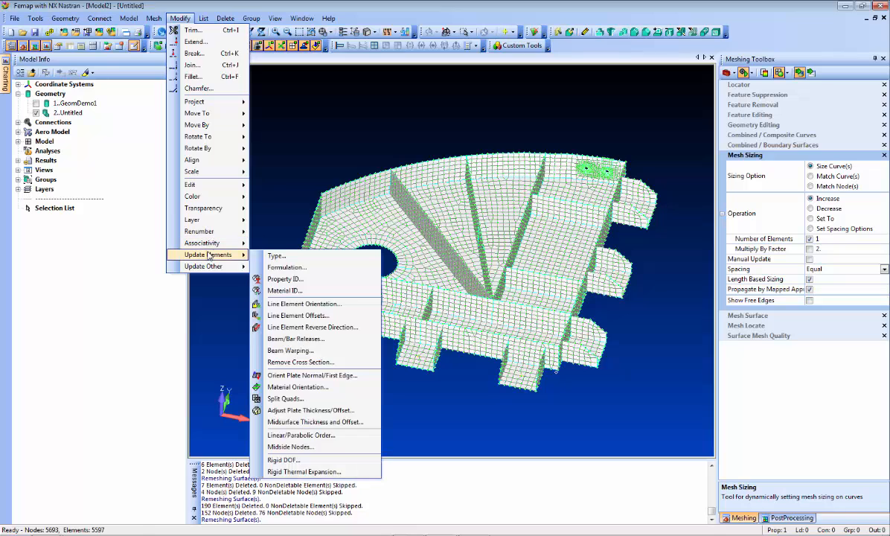
click(327, 421)
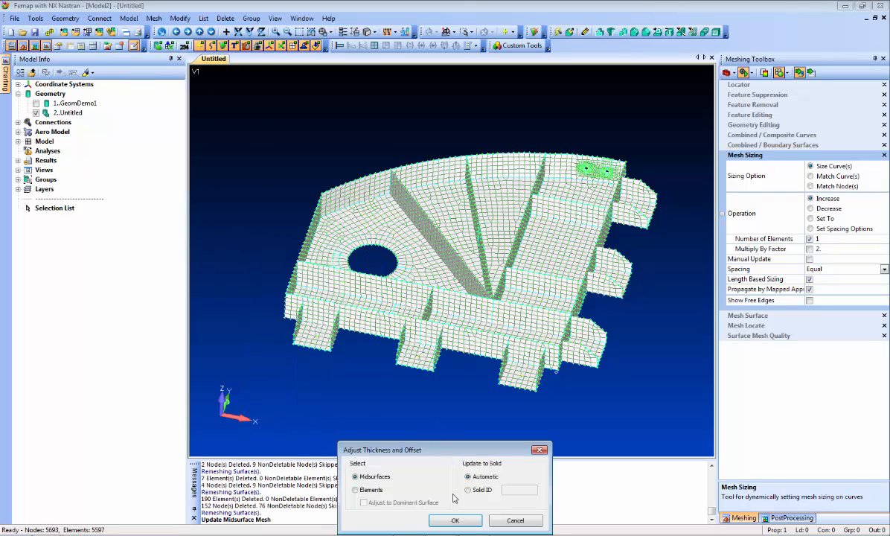
click(454, 520)
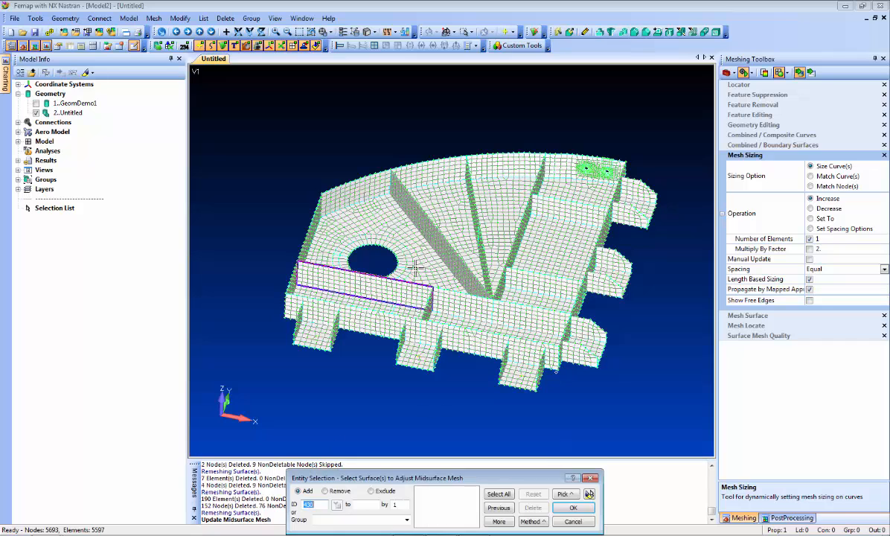
drag(266, 113, 635, 370)
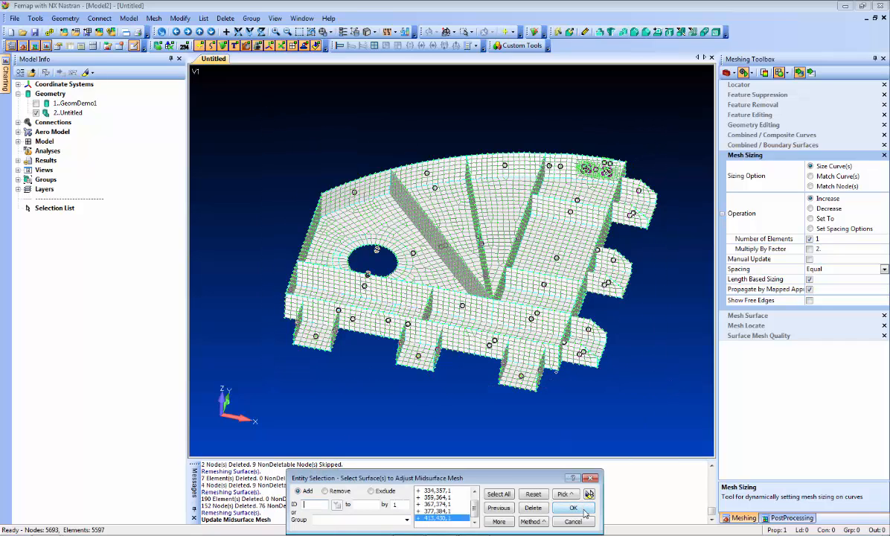
click(572, 508)
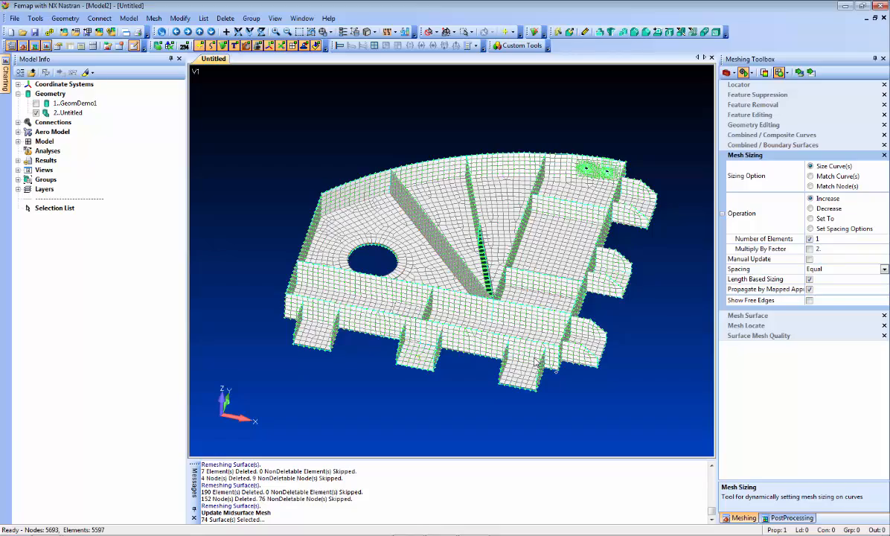
Change the view style options and orbit the model to examine the rib ends at the upper corner.
click(369, 32)
click(396, 177)
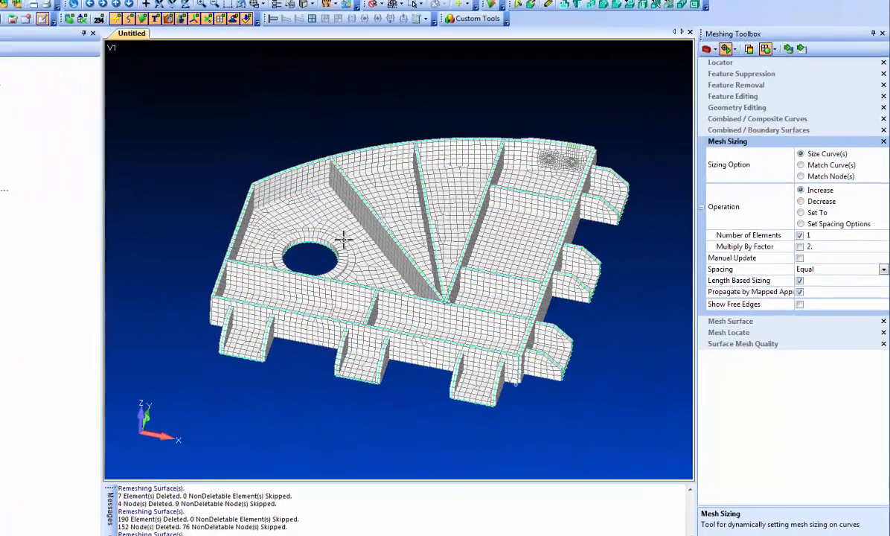
middle_drag(398, 274, 352, 269)
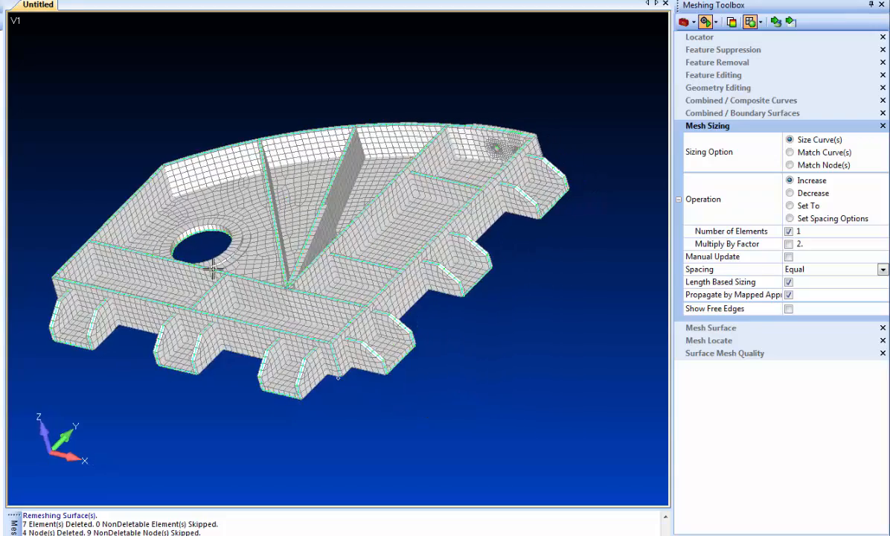
middle_drag(213, 269, 316, 398)
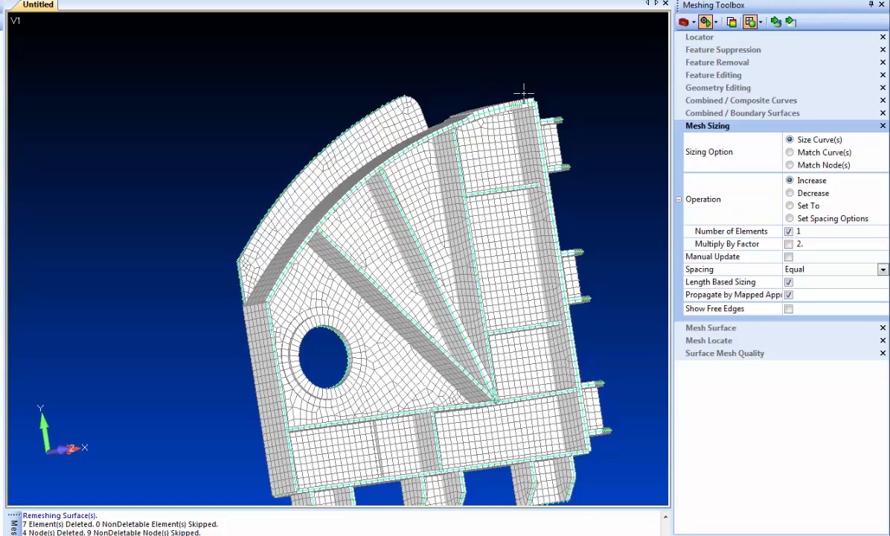
scroll(407, 215, up, 4)
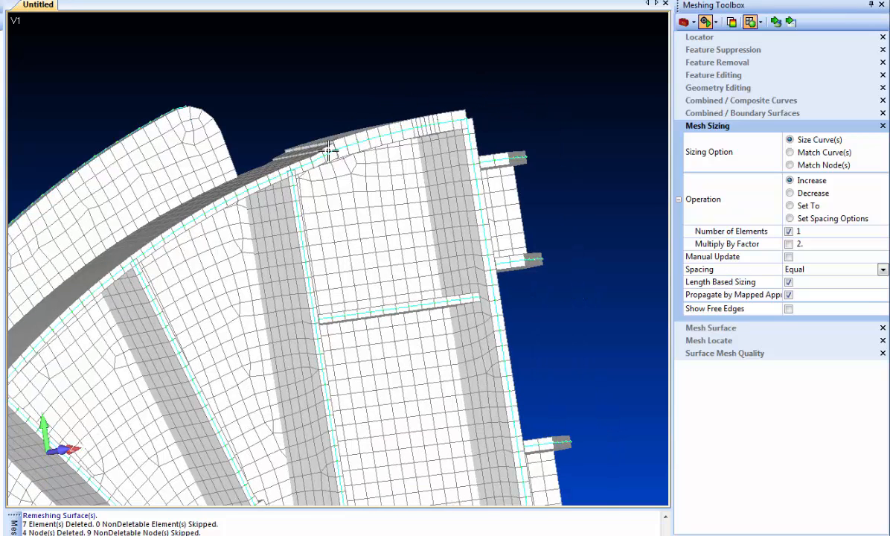
middle_drag(317, 273, 252, 315)
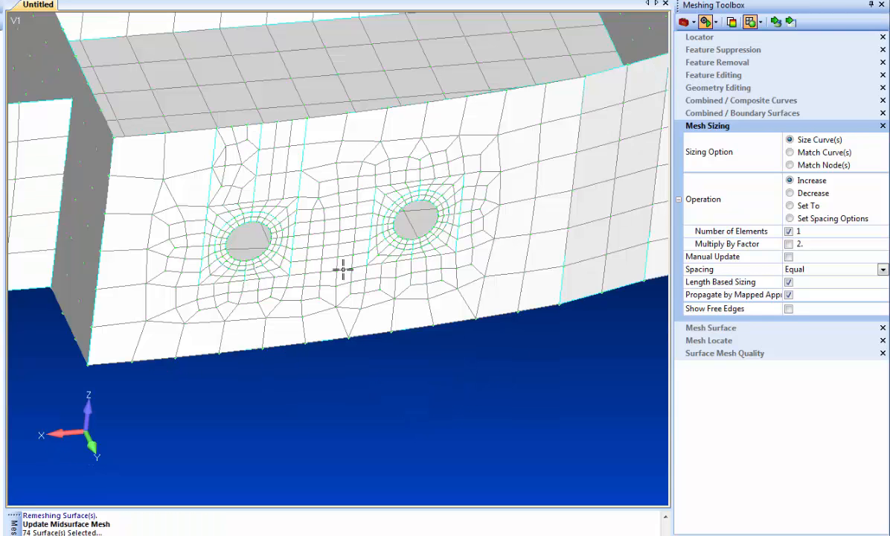
Undo the last command.
key(ctrl+z)
ctrl+middle_drag(232, 333, 304, 320)
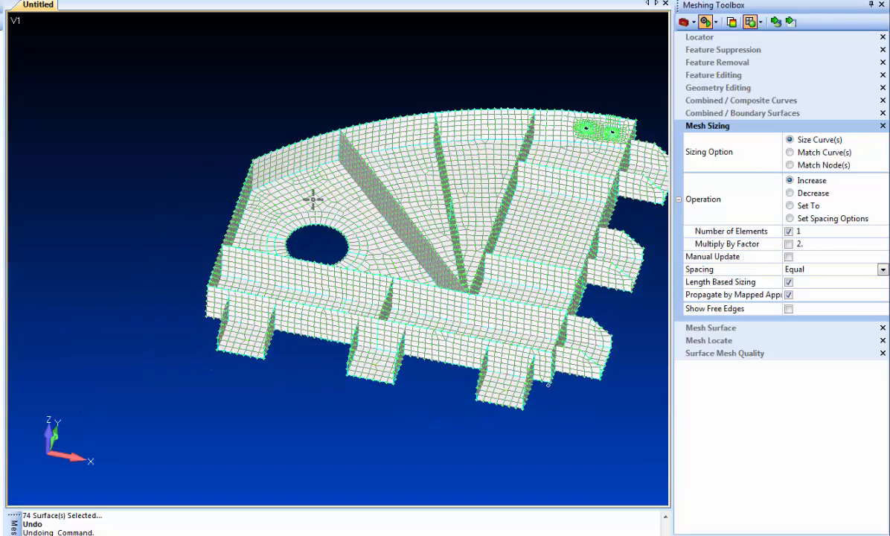
scroll(313, 199, up, 5)
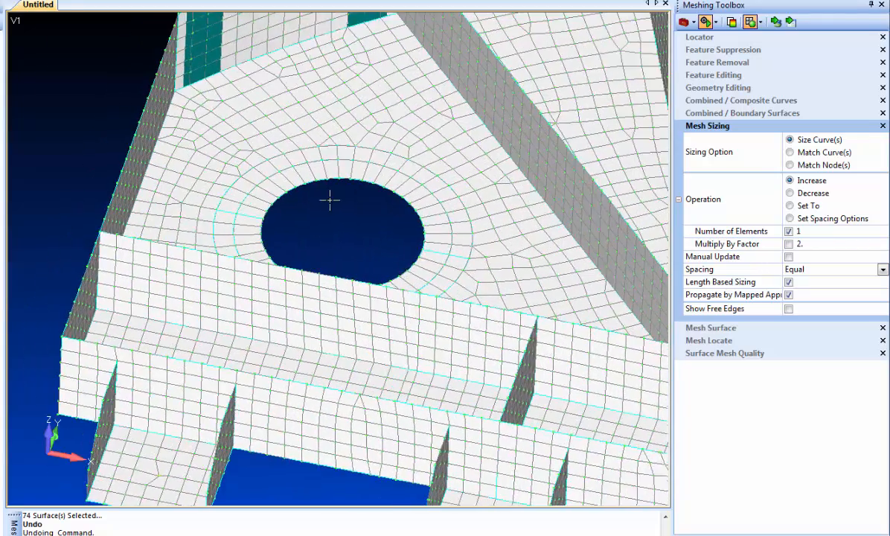
scroll(330, 199, up, 2)
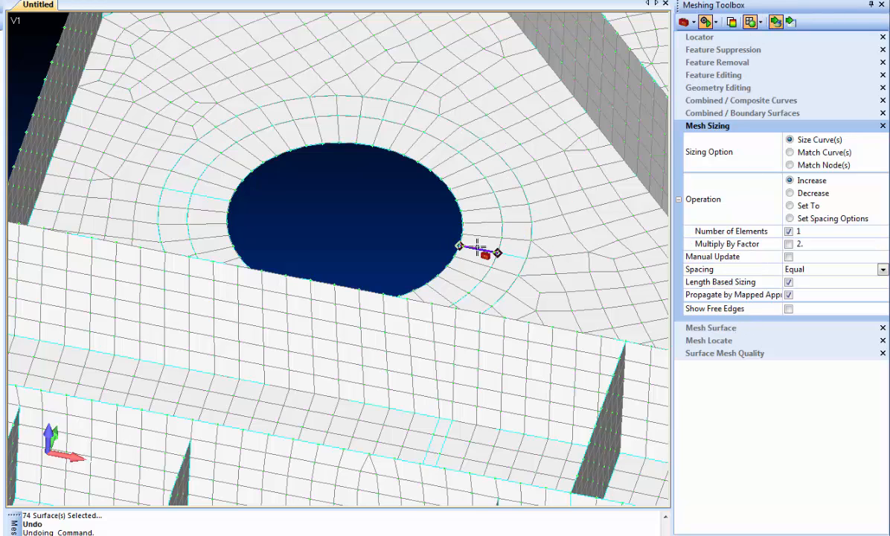
Increase the element count on the curves of the washer ring around the large hole.
key(ctrl+z)
key(ctrl+y)
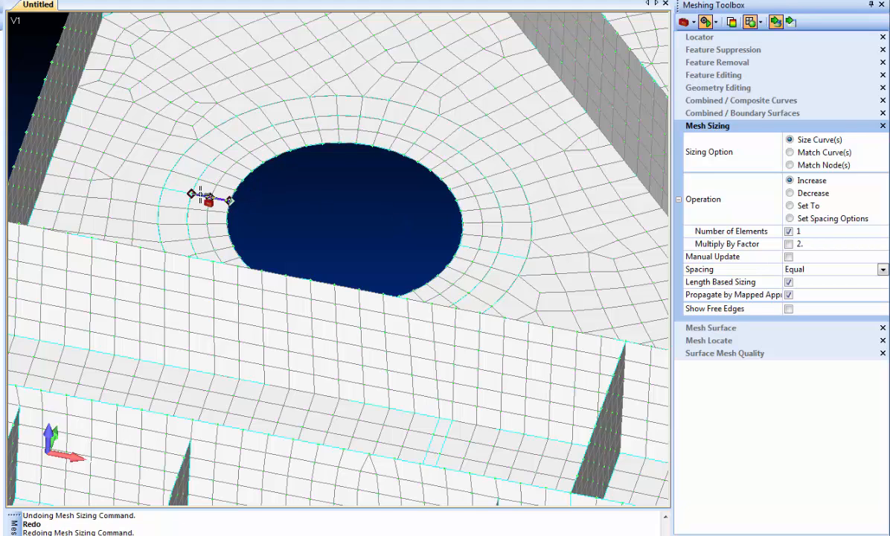
click(214, 195)
click(477, 247)
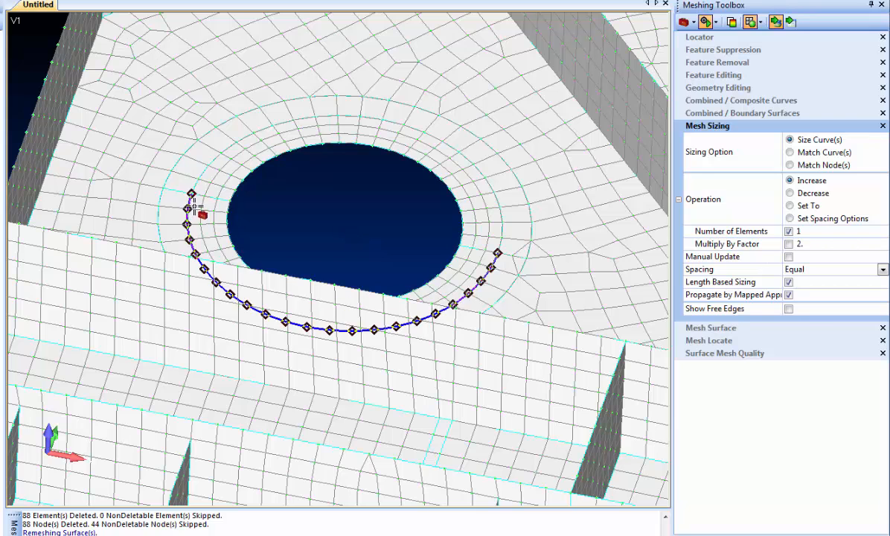
click(180, 194)
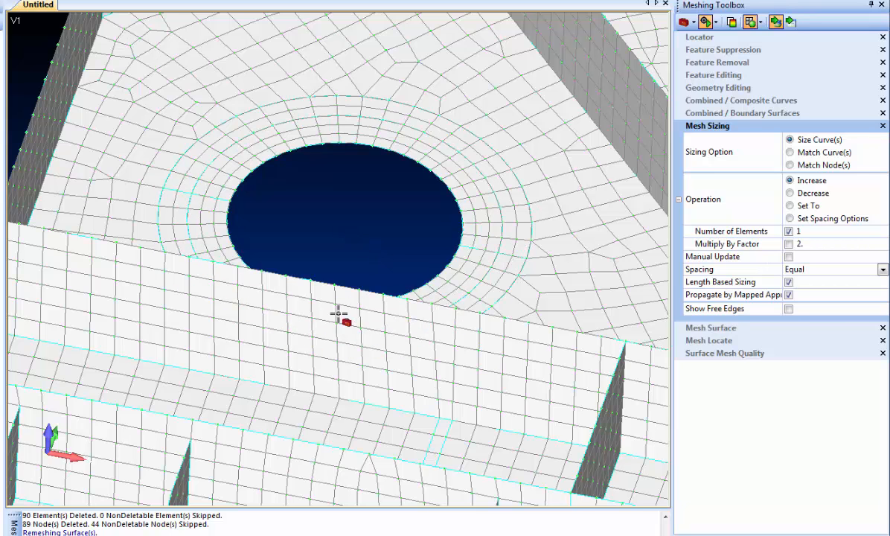
click(183, 200)
click(512, 258)
click(204, 198)
scroll(318, 211, down, 5)
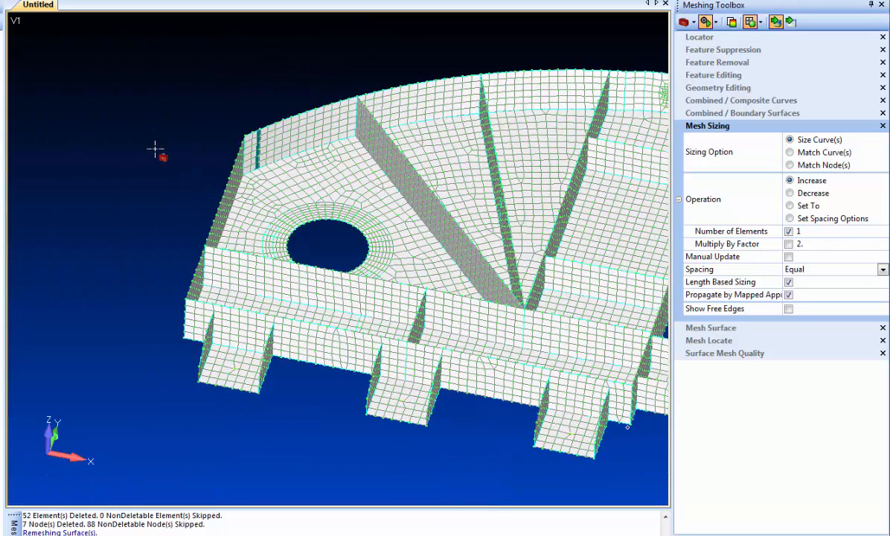
Reapply midsurface thickness and offset to every surface of the model, window-selecting all surfaces.
ctrl+middle_drag(155, 149, 100, 149)
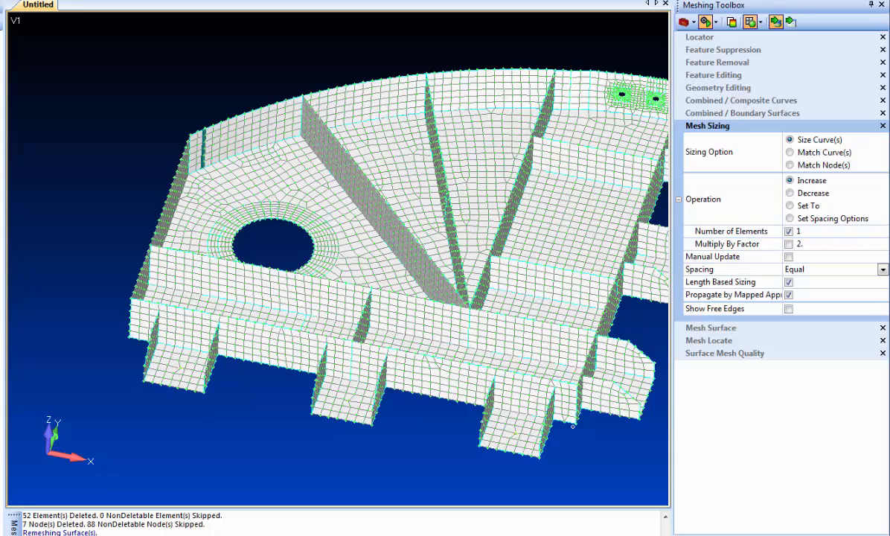
click(9, 0)
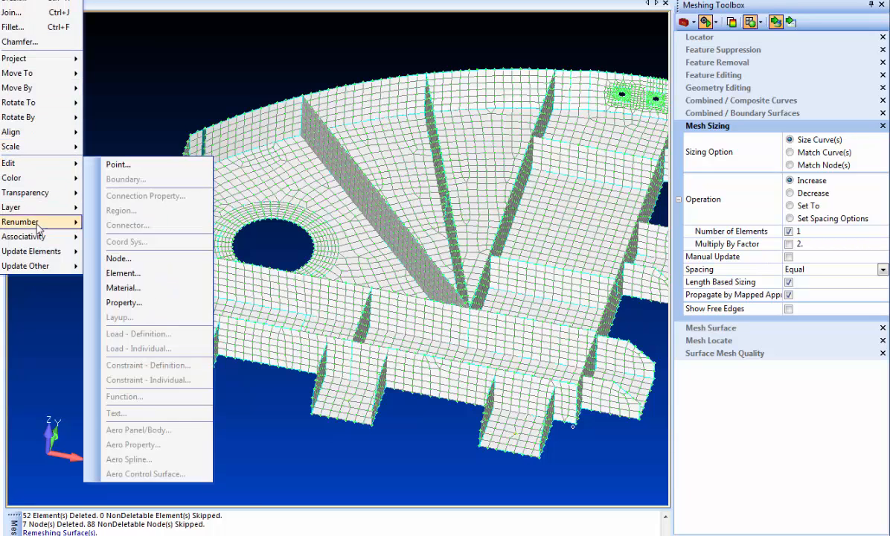
mouse_move(39, 253)
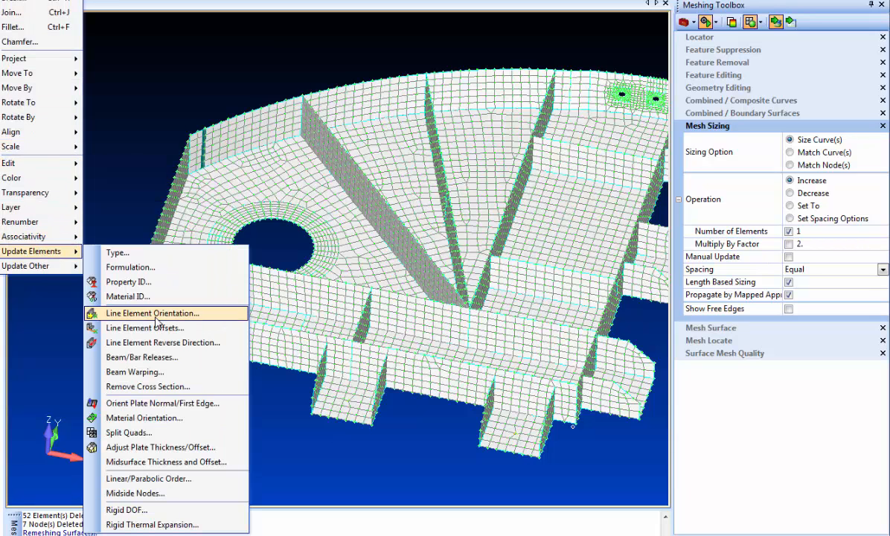
click(176, 462)
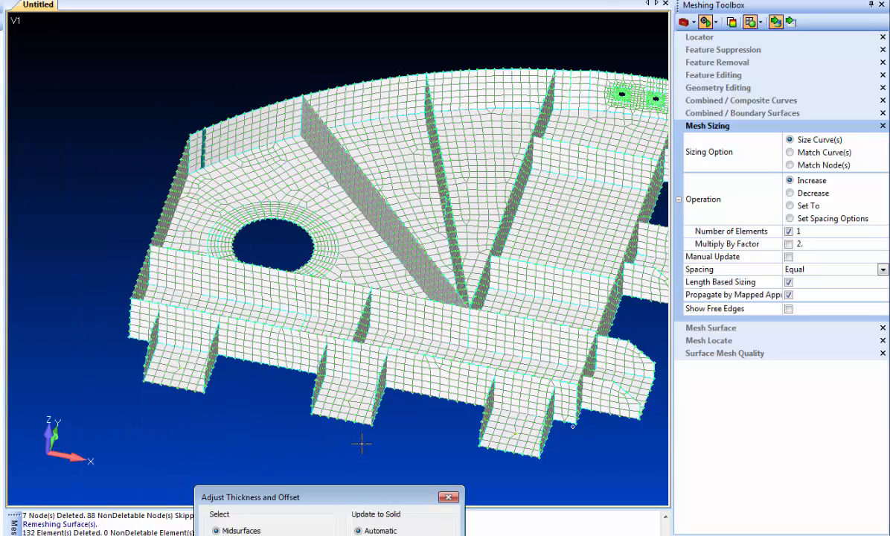
key(Return)
middle_drag(397, 449, 397, 433)
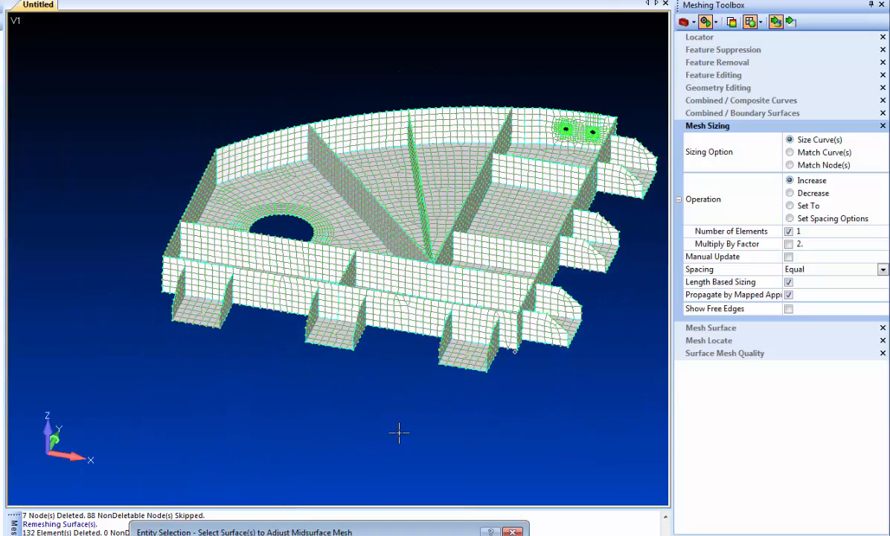
middle_drag(552, 372, 430, 391)
drag(89, 87, 543, 437)
key(Return)
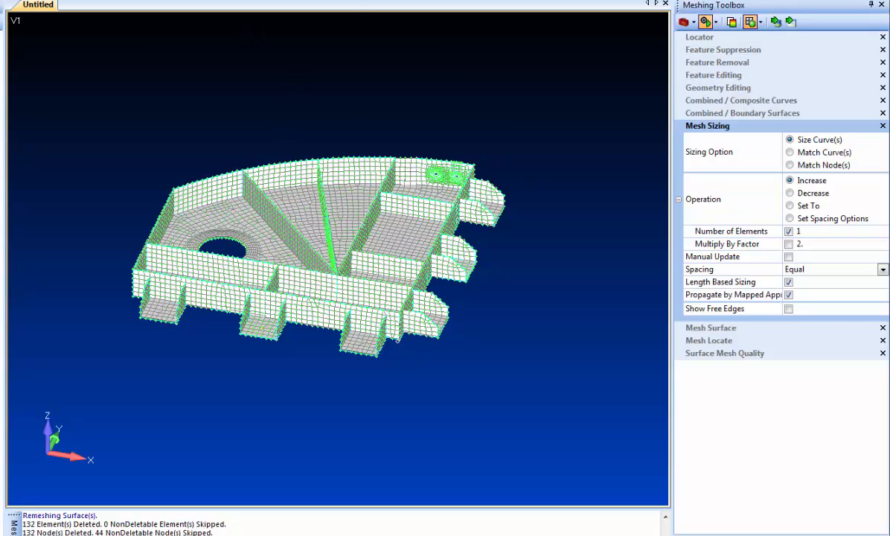
Zoom and orbit to examine the remeshed midsurface around the large hole and the ribs near the upper corner.
right_click(214, 199)
click(248, 151)
scroll(241, 249, up, 4)
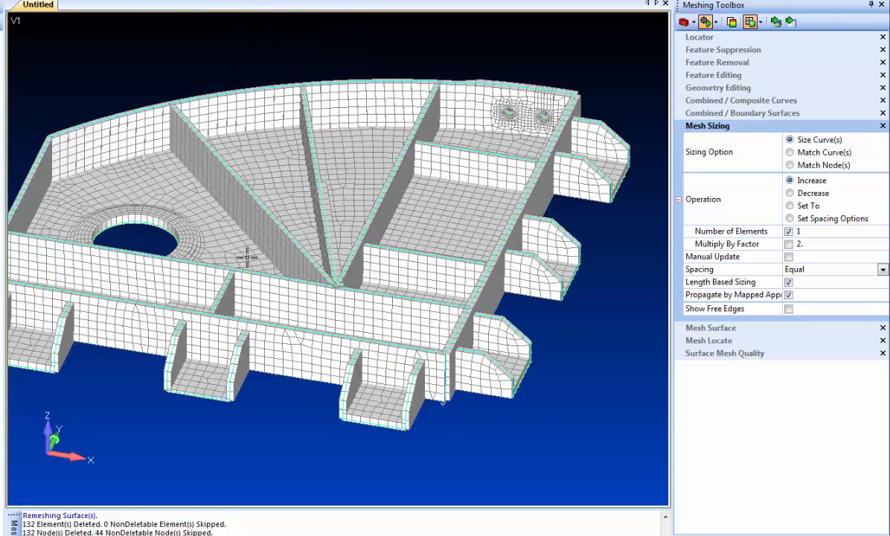
scroll(335, 186, up, 4)
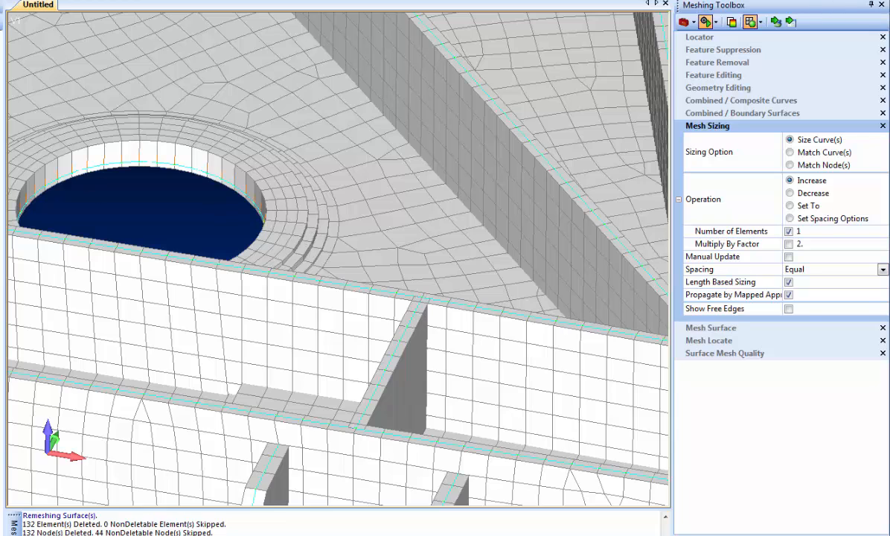
scroll(282, 312, down, 6)
scroll(318, 244, up, 2)
middle_drag(318, 245, 347, 285)
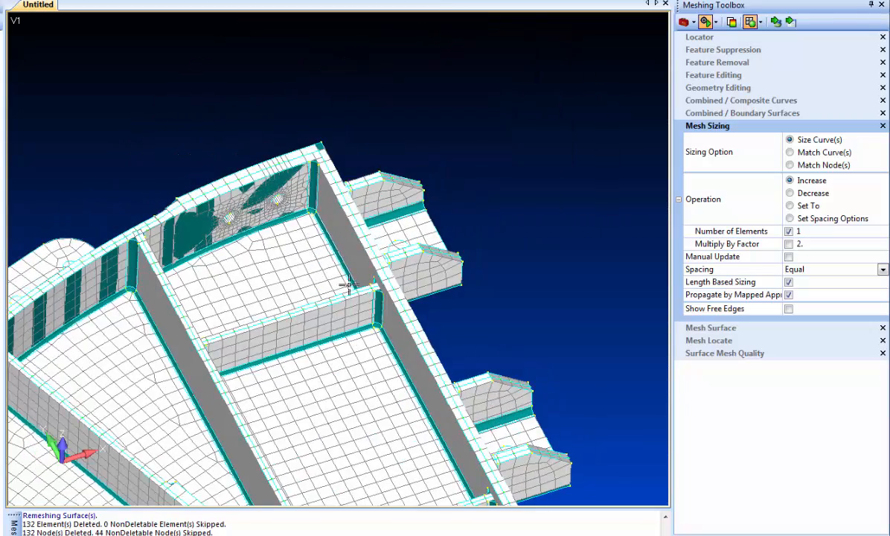
middle_drag(325, 380, 336, 282)
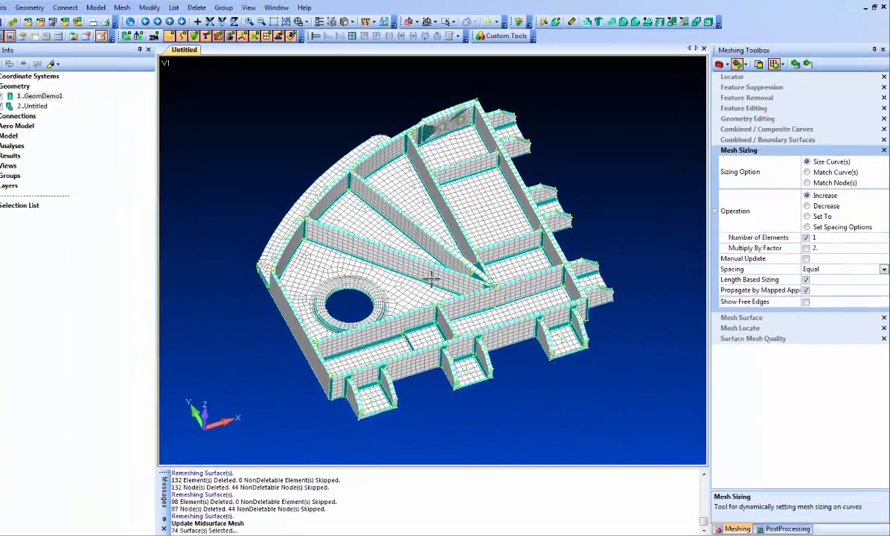
middle_drag(432, 278, 433, 244)
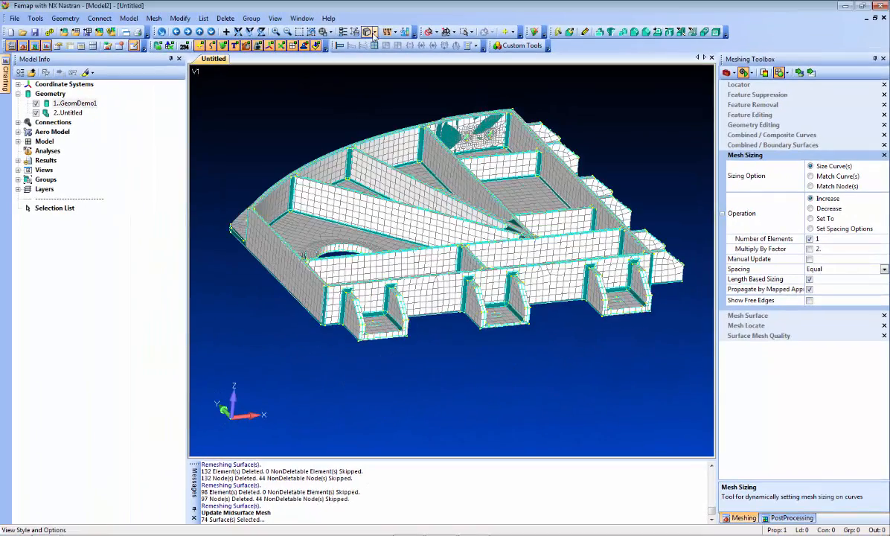
Hide the GeomDemo1 solid geometry so only the midsurface mesh is displayed.
click(369, 32)
click(401, 176)
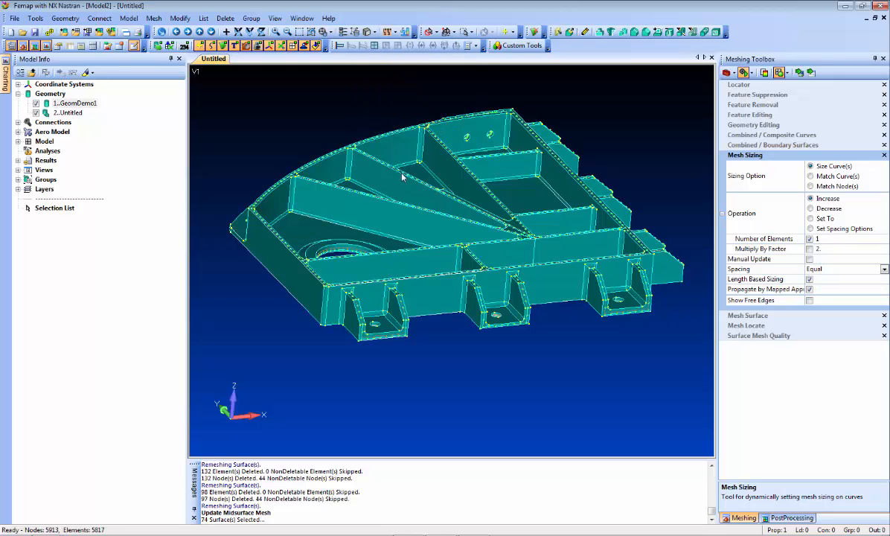
click(35, 103)
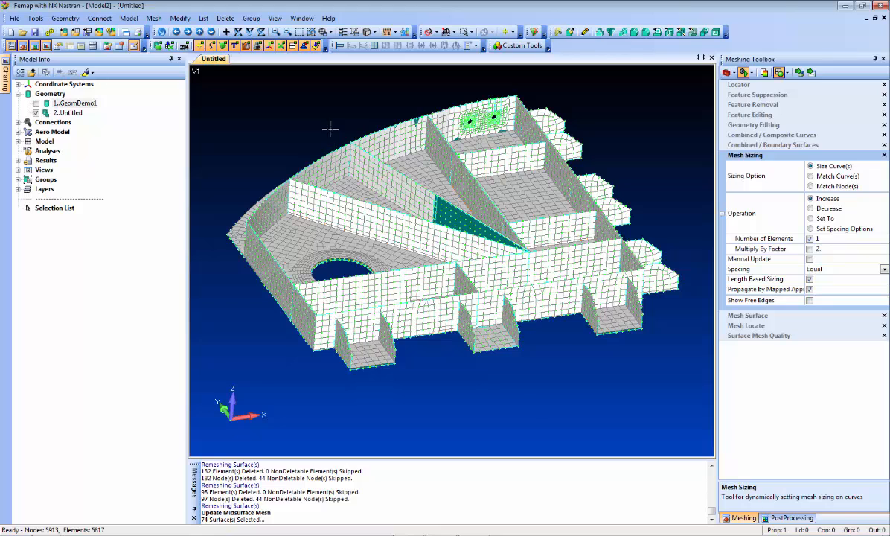
click(158, 45)
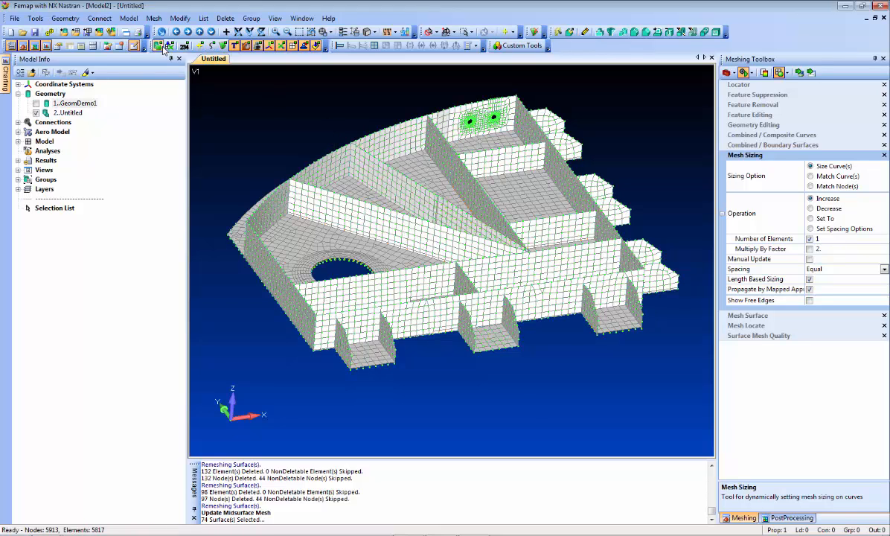
Switch the model style to Free Edge to inspect the mesh, then set it back to Hidden Line.
key(F5)
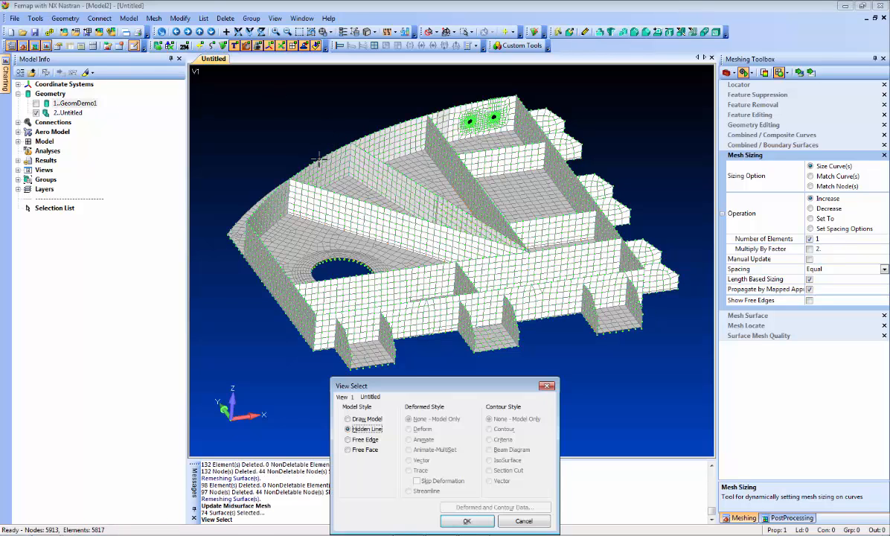
click(365, 440)
click(466, 520)
middle_drag(381, 292, 368, 257)
key(F5)
click(379, 431)
click(467, 520)
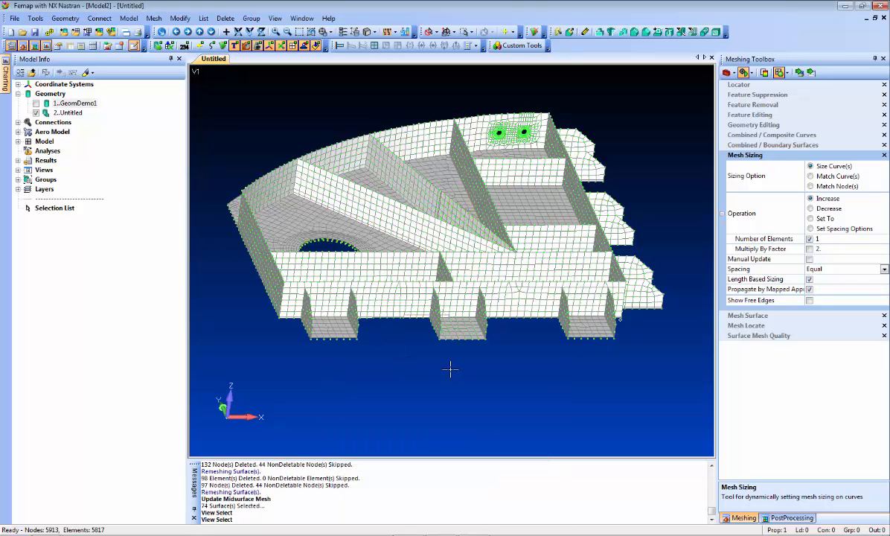